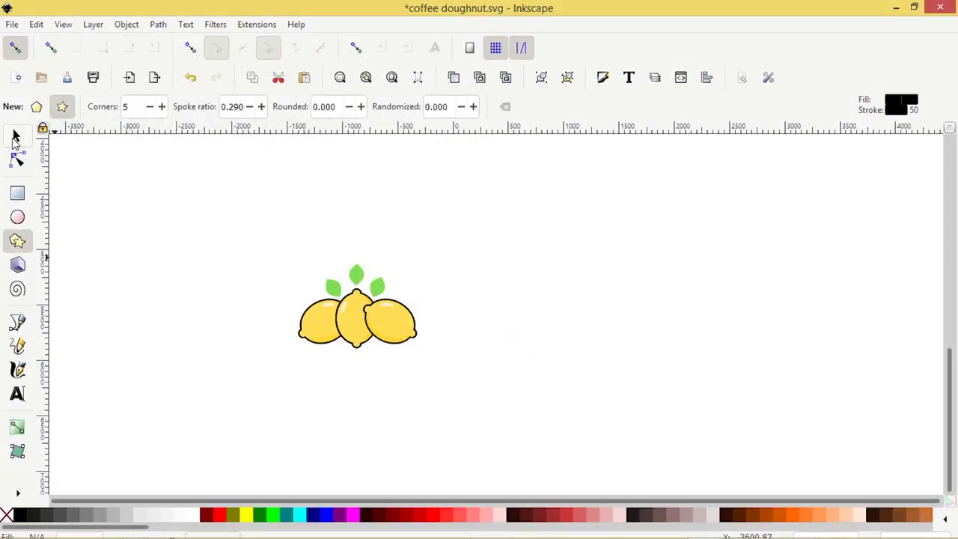
- Draw a tall ellipse (Rx 191.772, Ry 267.846 px) to the left of the reference lemons
click(16, 137)
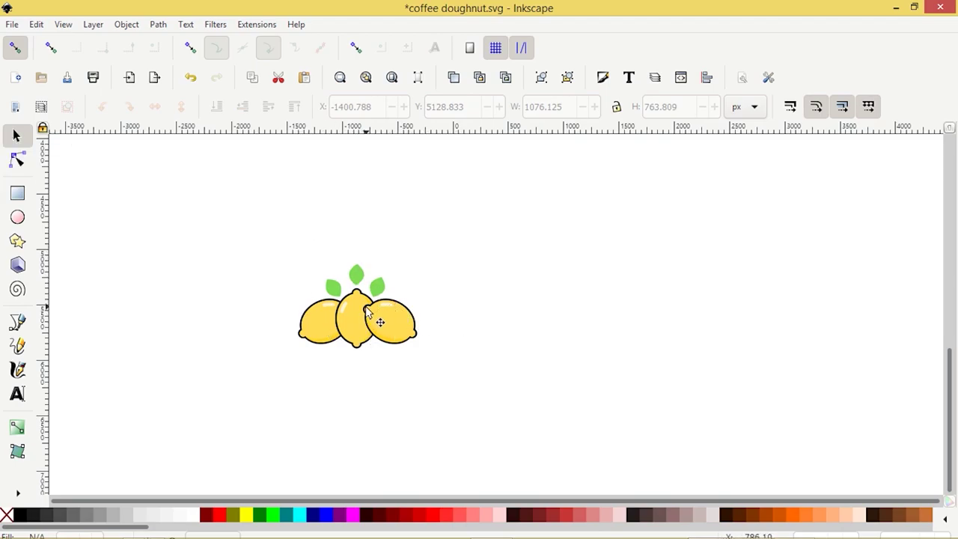
ctrl+scroll(368, 312, up, 2)
ctrl+scroll(369, 312, up, 1)
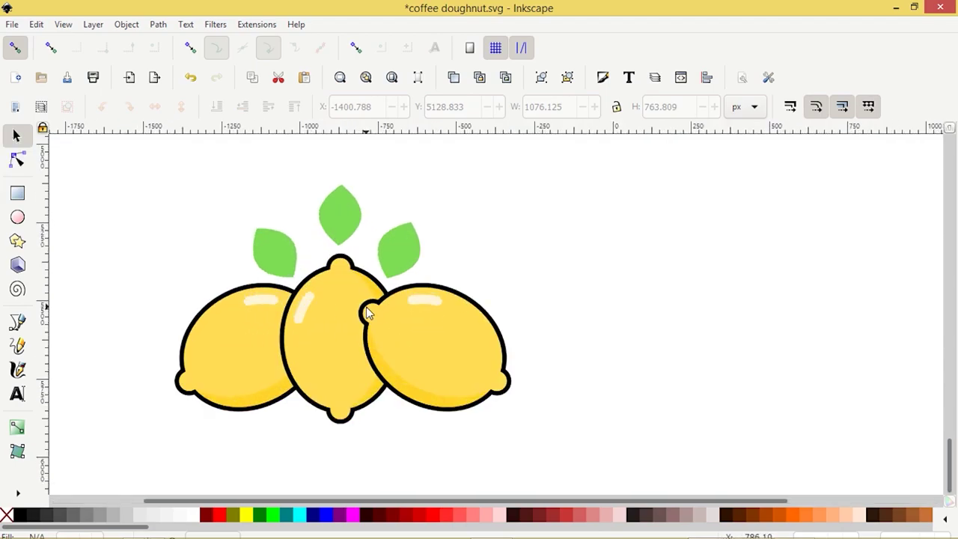
scroll(368, 314, down, 2)
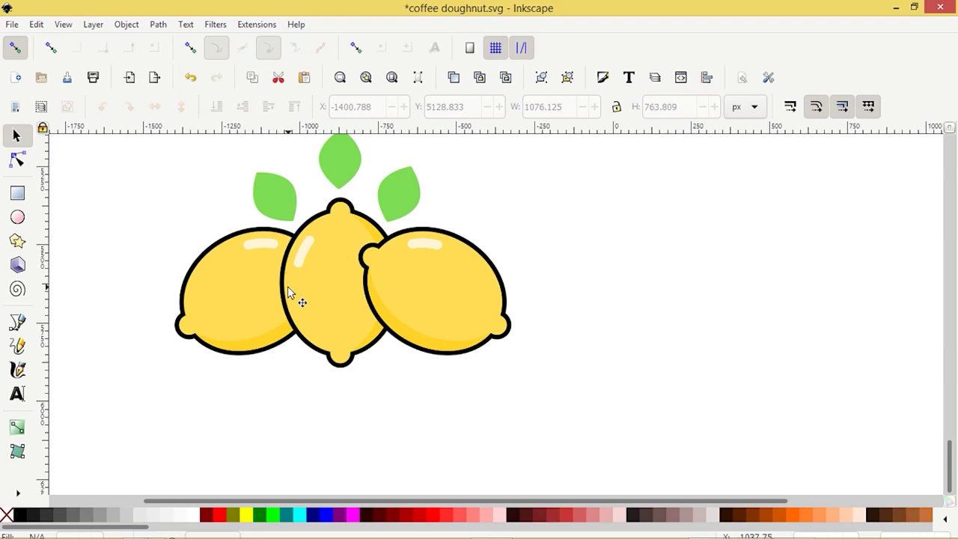
ctrl+scroll(287, 286, down, 1)
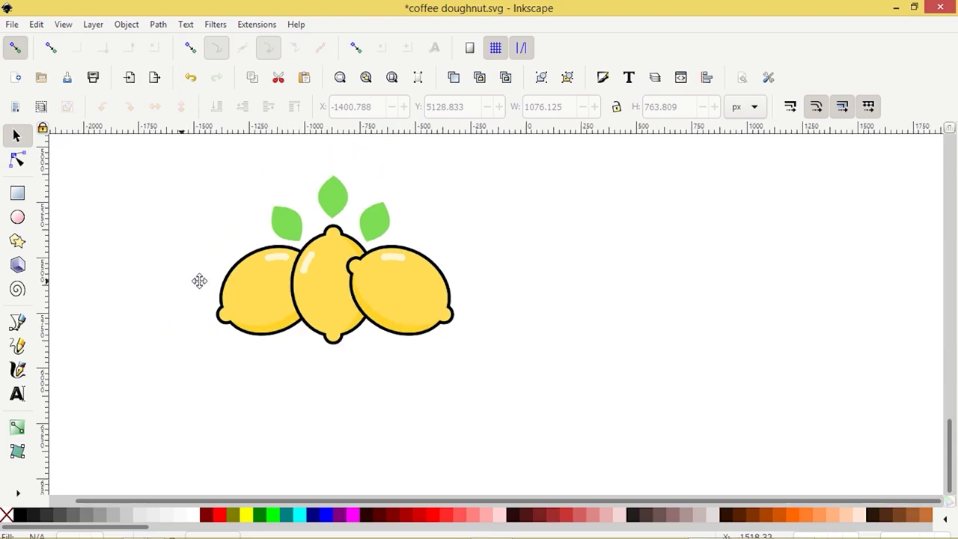
drag(199, 280, 568, 297)
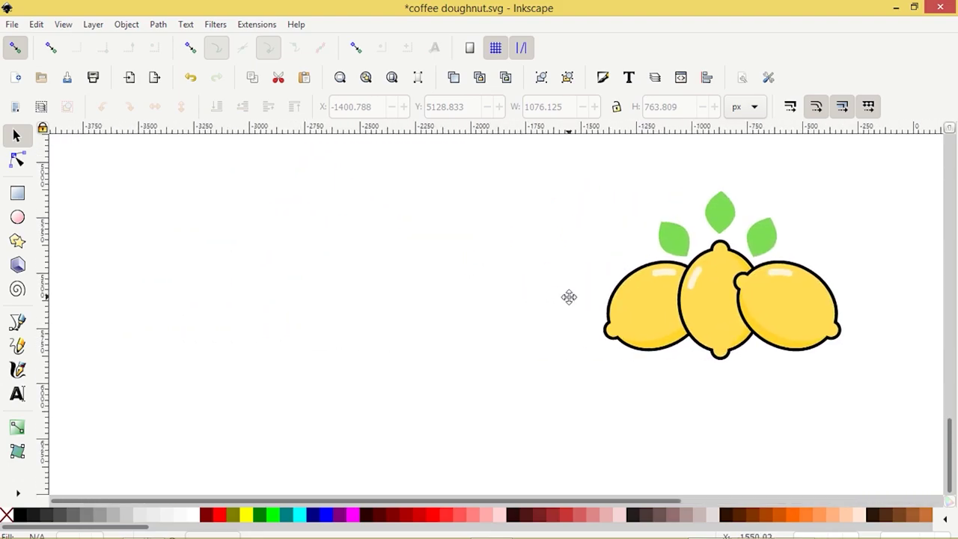
click(17, 219)
drag(316, 239, 407, 363)
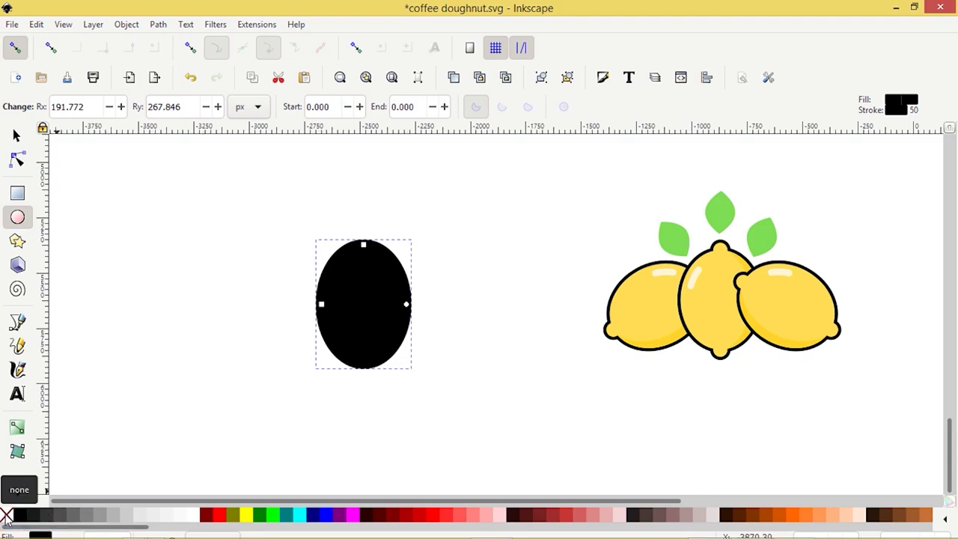
- Remove the ellipse's outline and fill it pale yellow #FFE680
shift+click(6, 515)
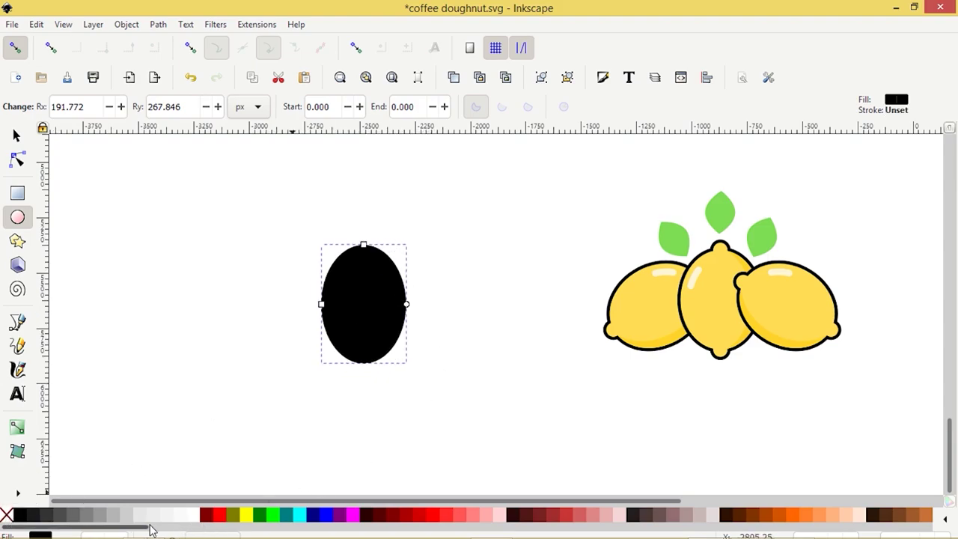
scroll(148, 527, right, 6)
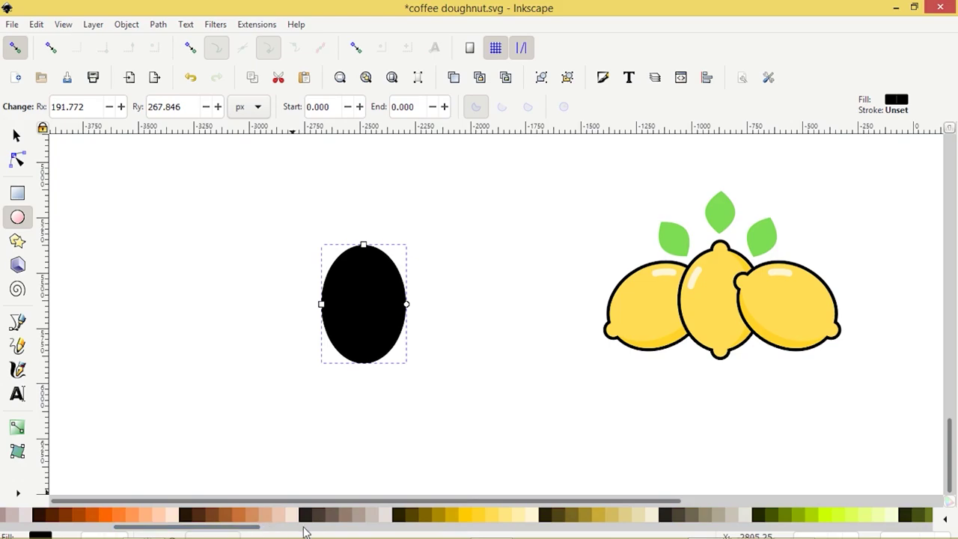
click(504, 518)
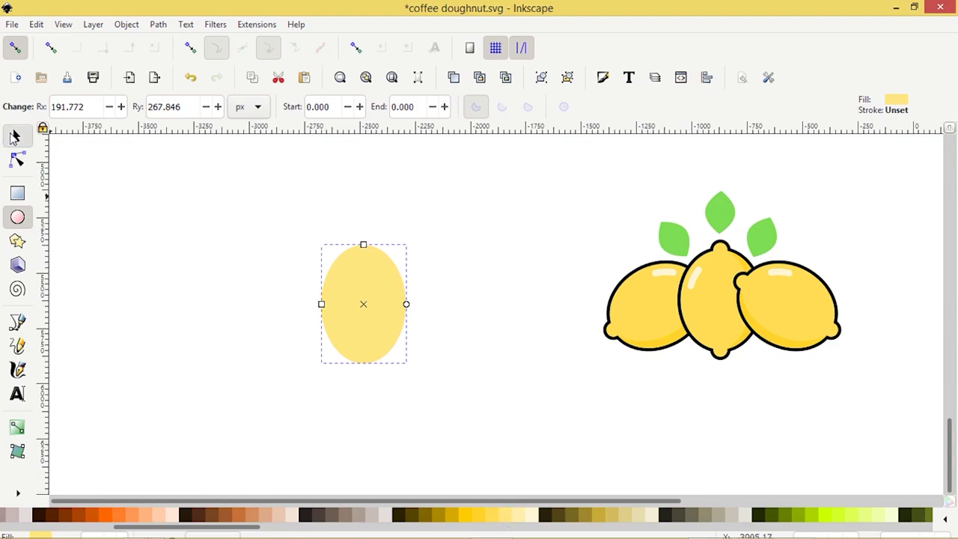
- Draw a small rectangle above-left of the ellipse and round its corners
click(16, 136)
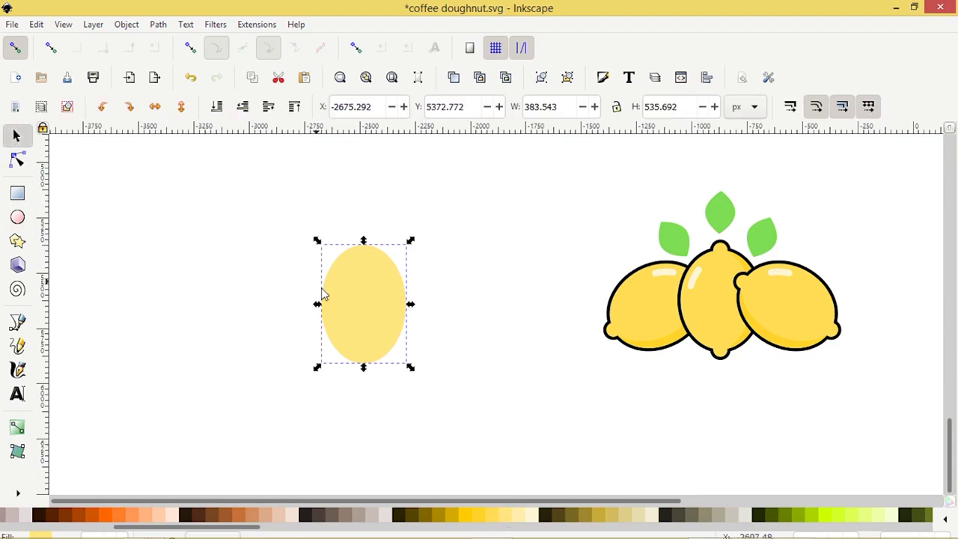
click(17, 193)
drag(228, 220, 241, 239)
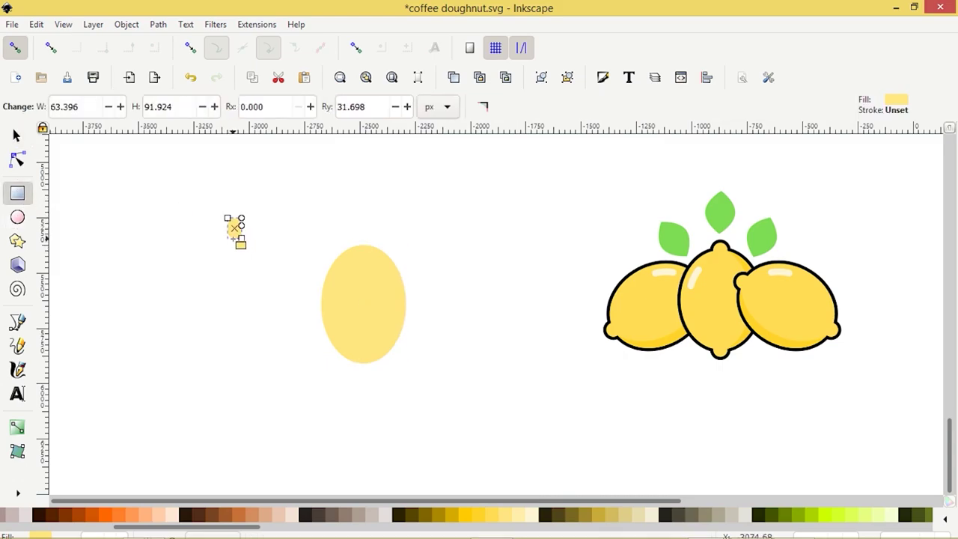
ctrl+scroll(232, 238, up, 4)
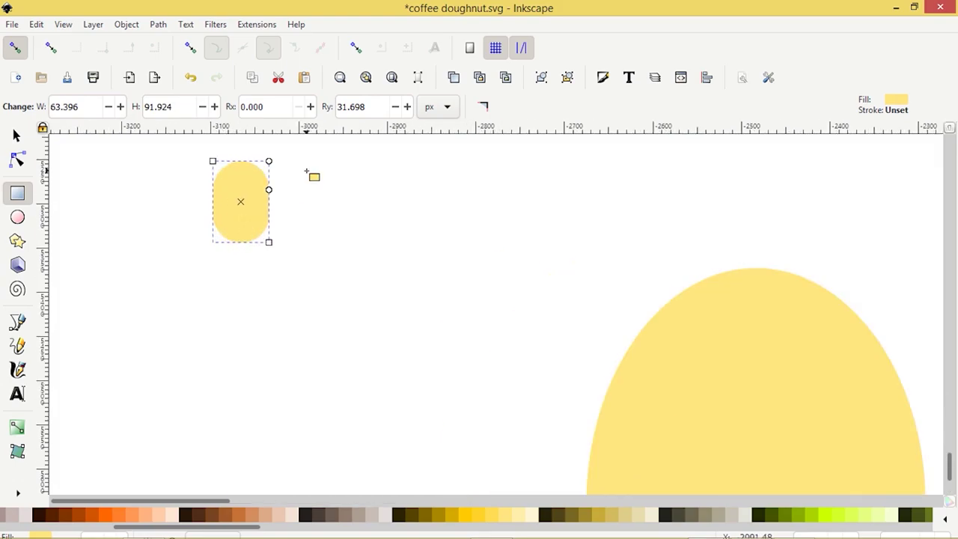
mouse_move(268, 190)
mouse_down()
mouse_move(274, 156)
mouse_move(269, 203)
mouse_up()
- Move the rounded rectangle onto the ellipse top and centre it horizontally with Align
click(16, 136)
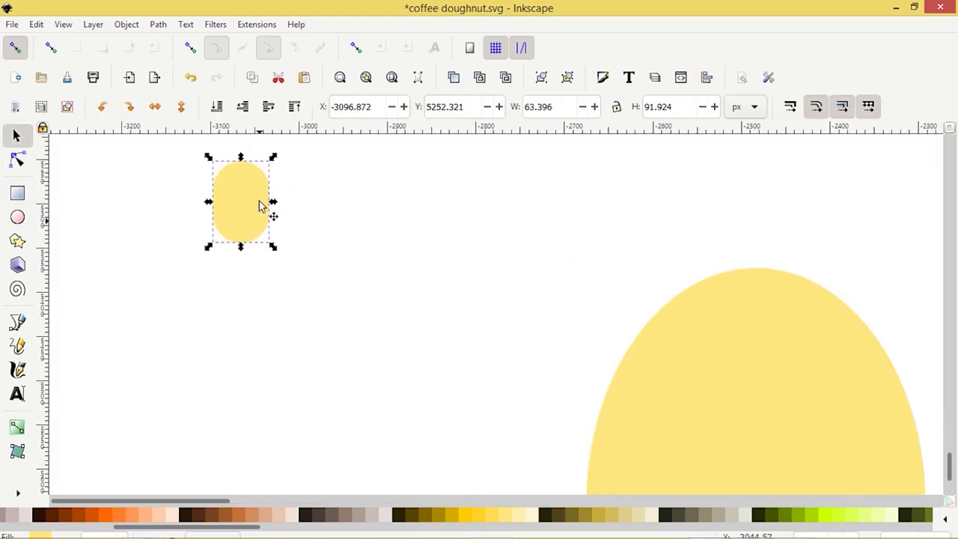
drag(440, 178, 783, 287)
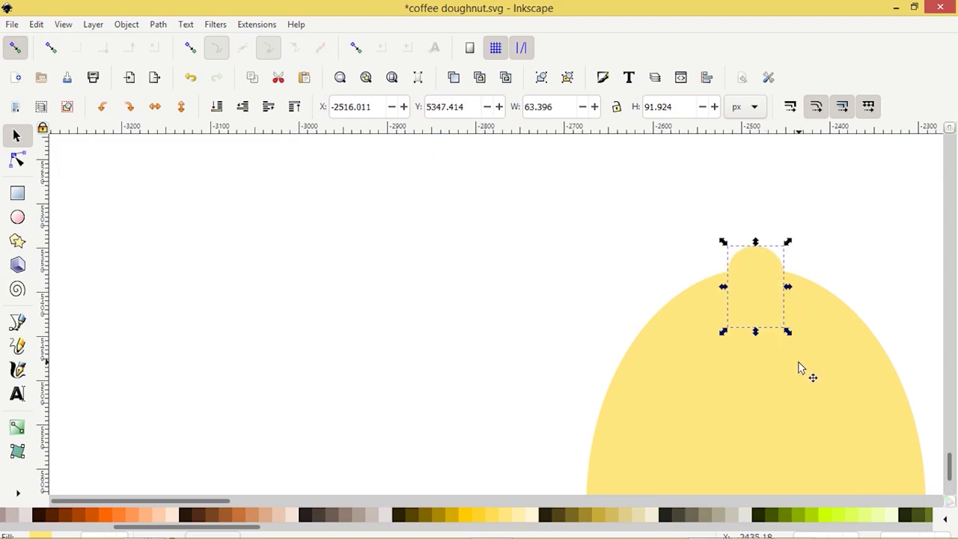
shift+click(798, 366)
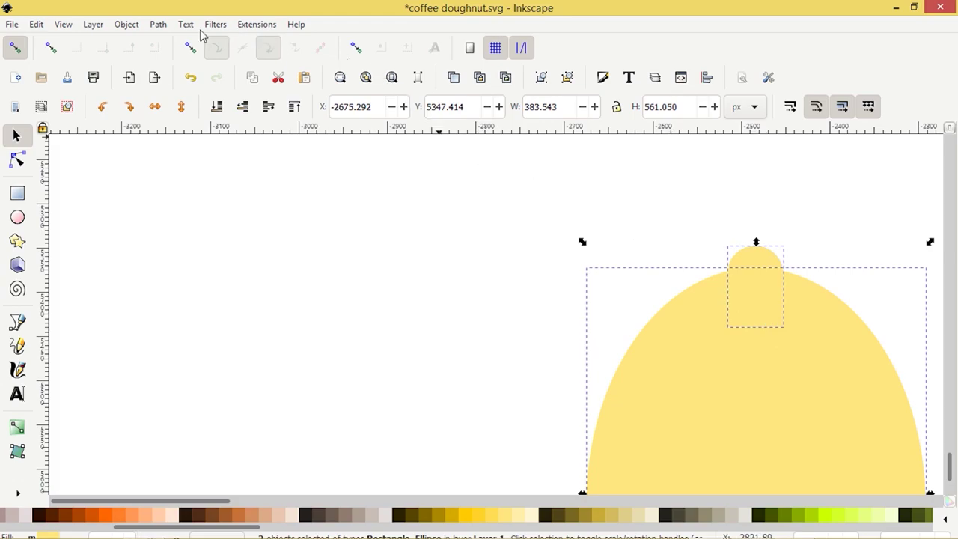
click(707, 78)
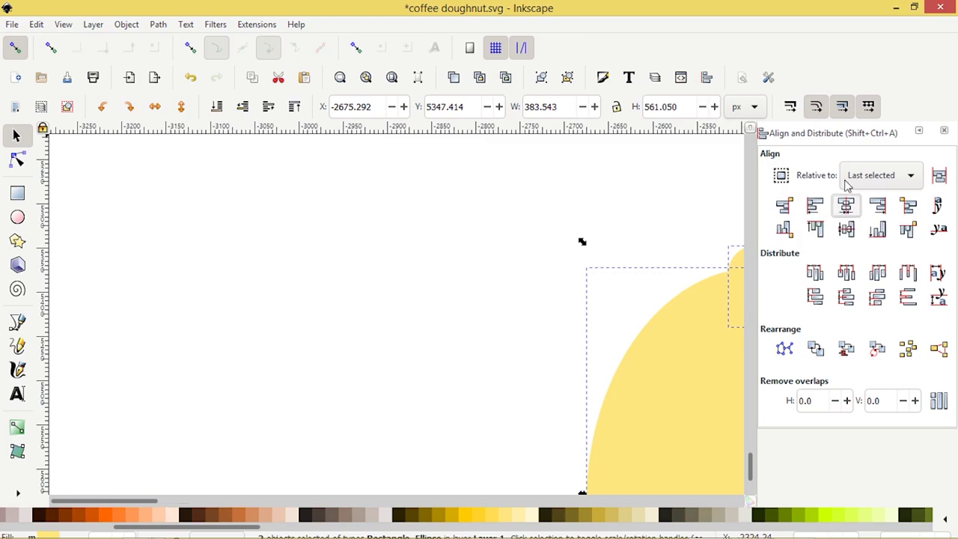
click(919, 131)
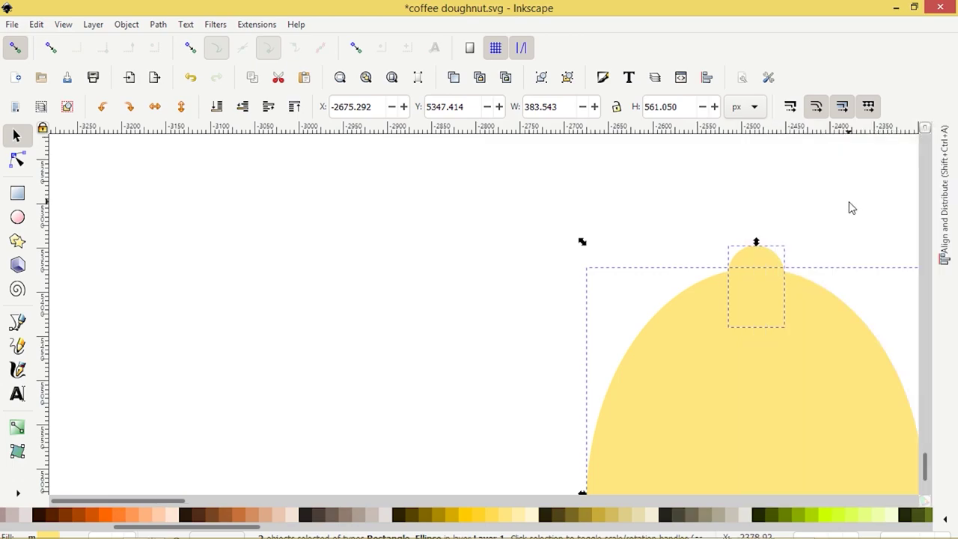
scroll(742, 185, up, 1)
scroll(606, 202, down, 4)
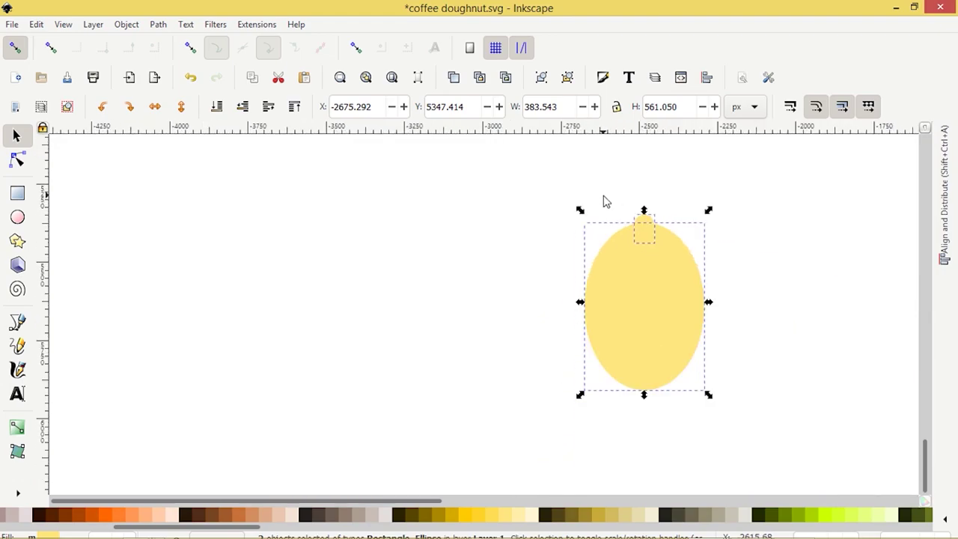
scroll(799, 305, right, 2)
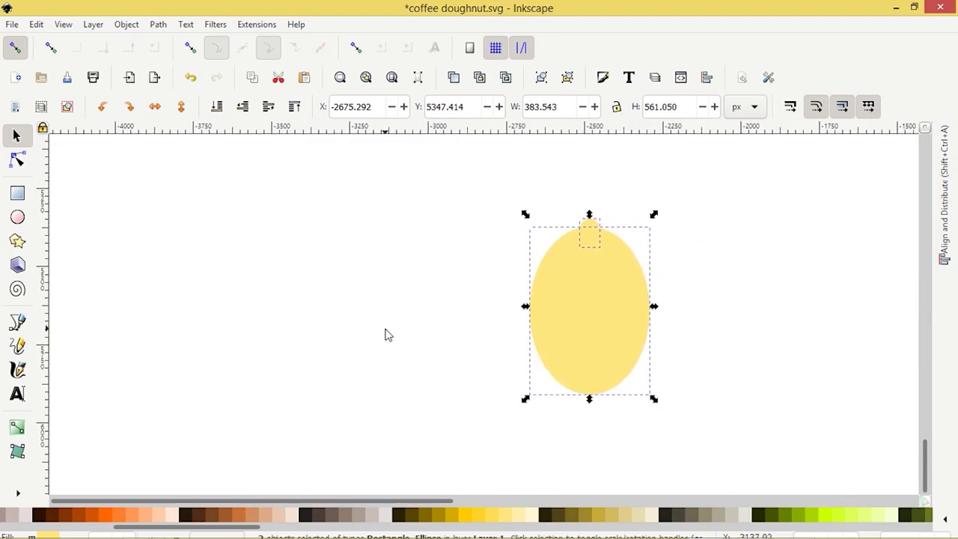
- Duplicate the top nub, move the copy to the ellipse bottom, and group both nubs
key(Escape)
click(592, 230)
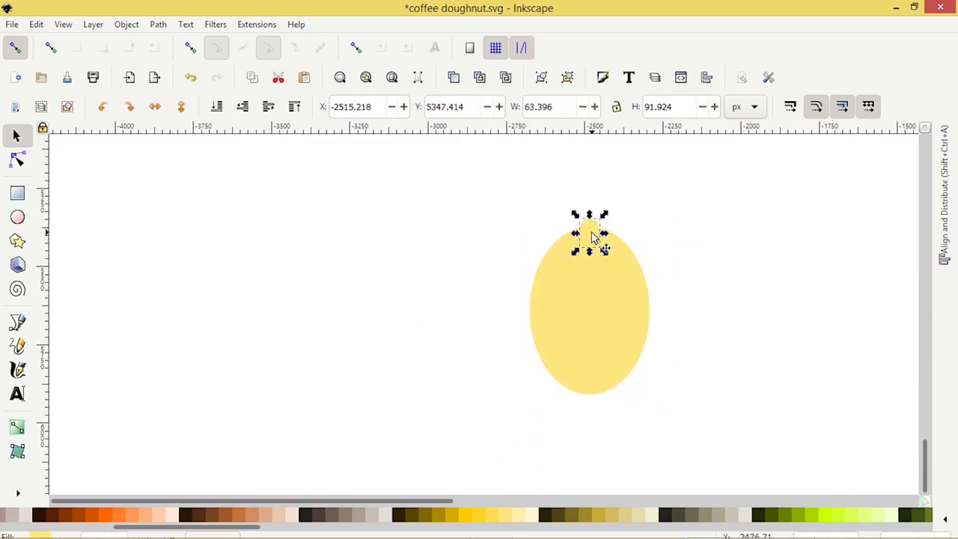
right_click(590, 249)
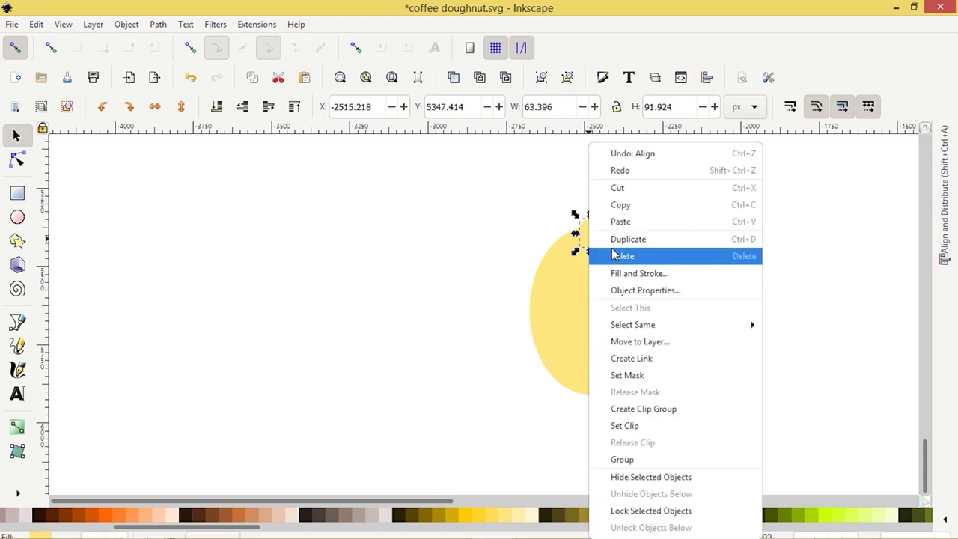
key(Escape)
drag(594, 238, 594, 401)
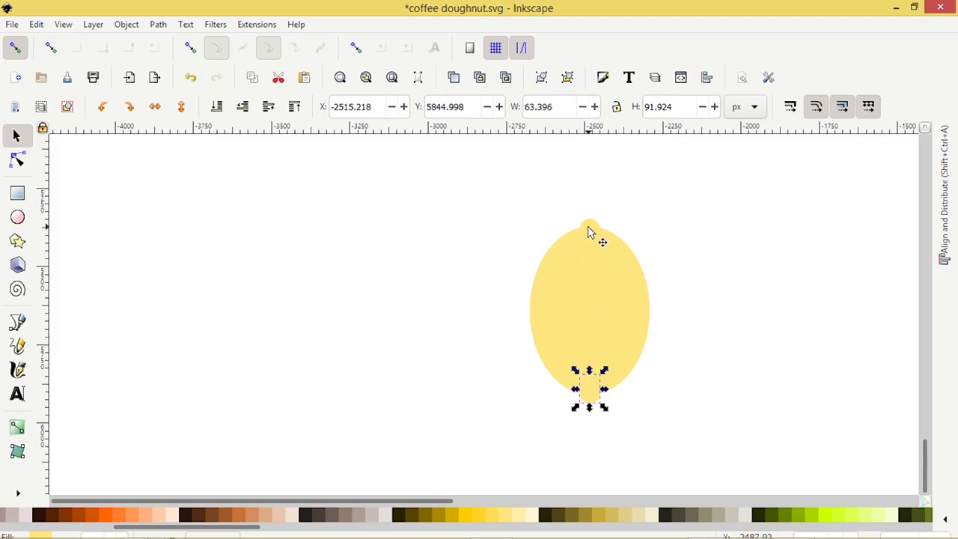
shift+click(588, 233)
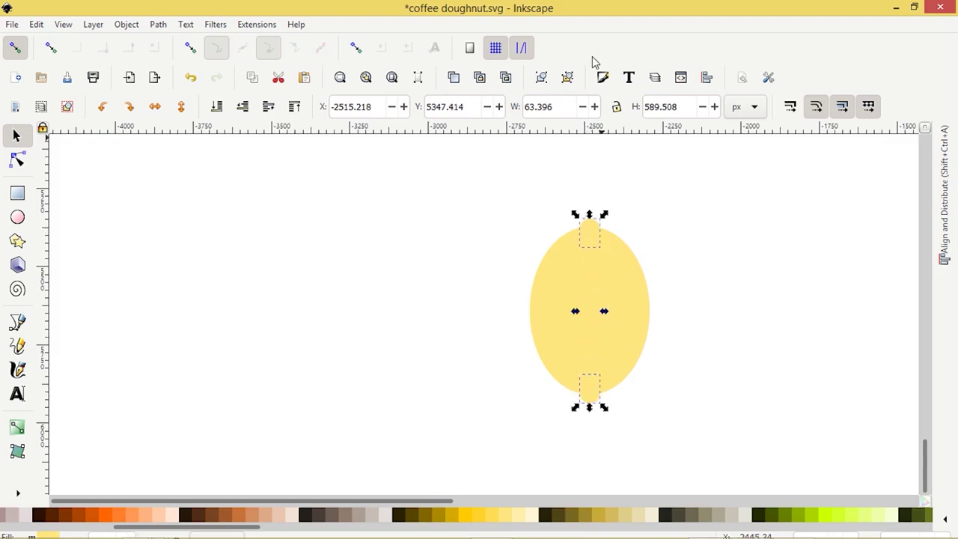
click(541, 77)
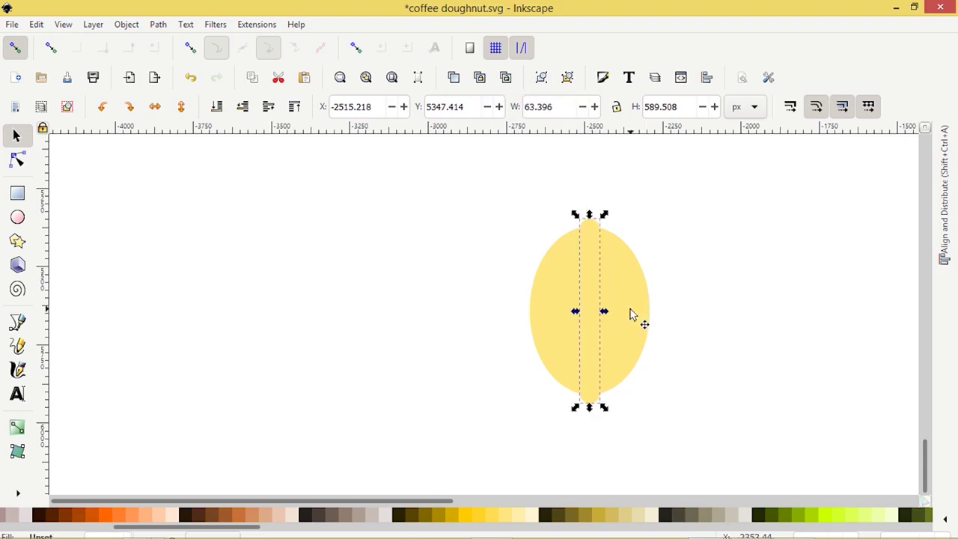
- Centre the nubs on the ellipse, ungroup them, and union tips and ellipse into one shape
shift+click(631, 315)
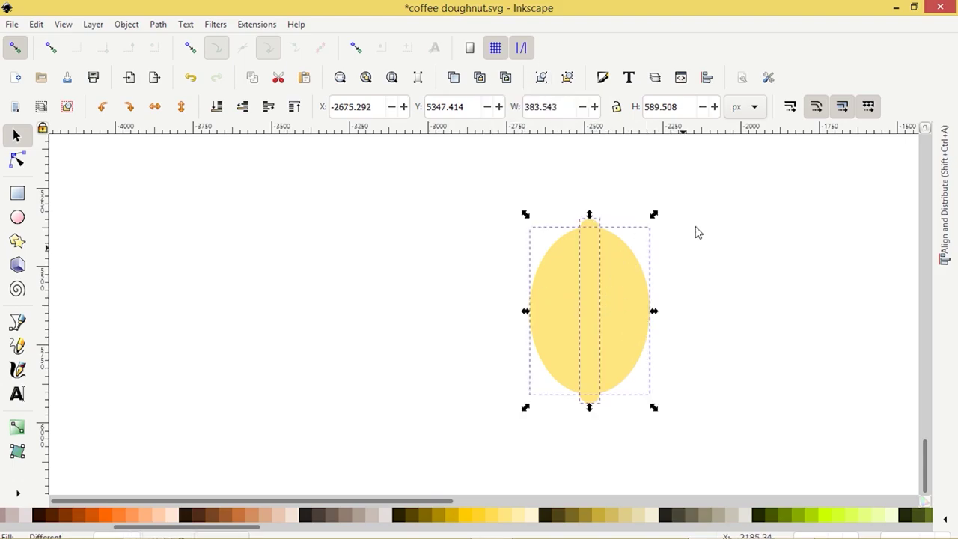
click(706, 77)
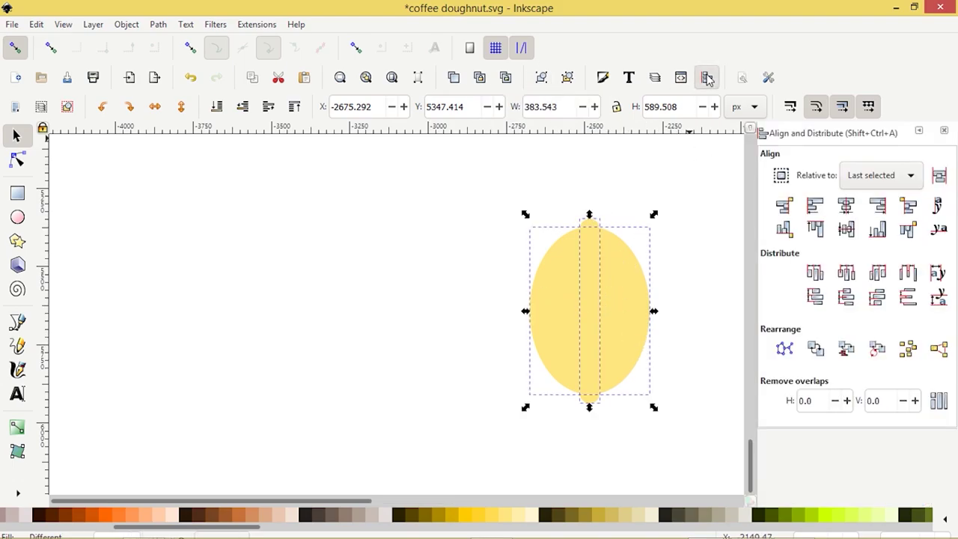
click(847, 228)
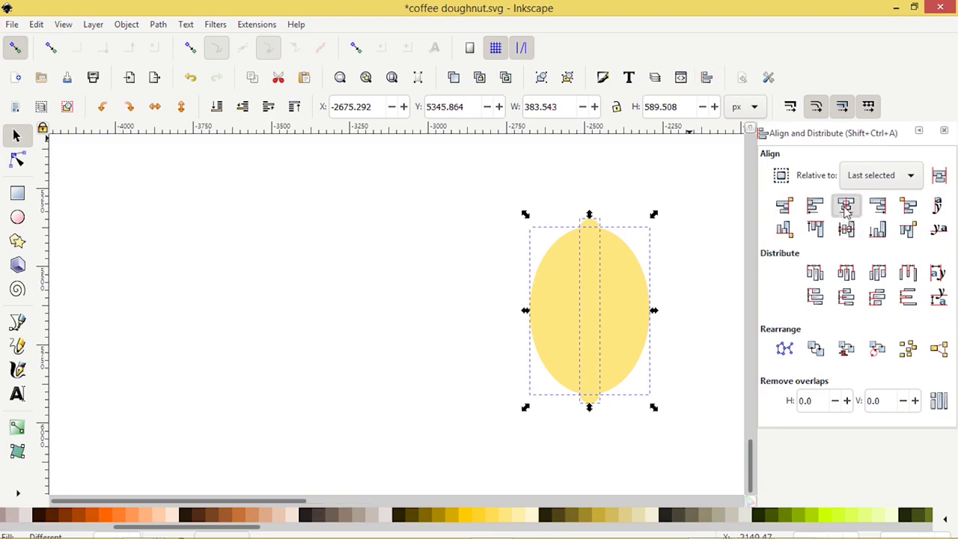
click(919, 131)
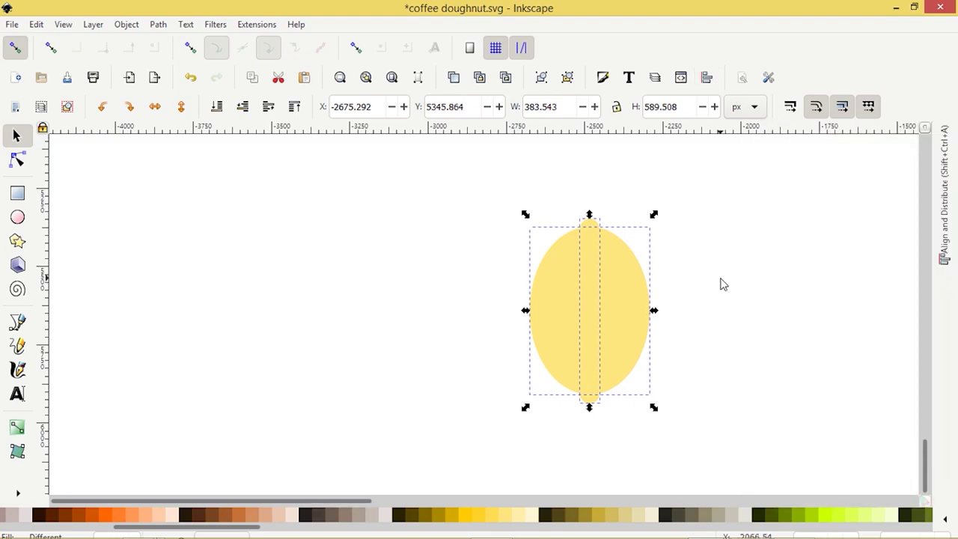
click(567, 77)
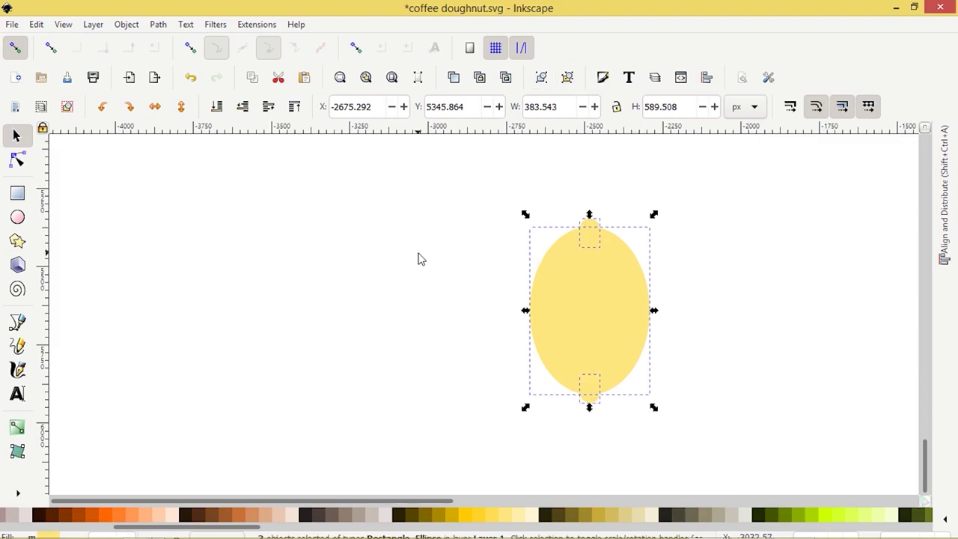
click(594, 317)
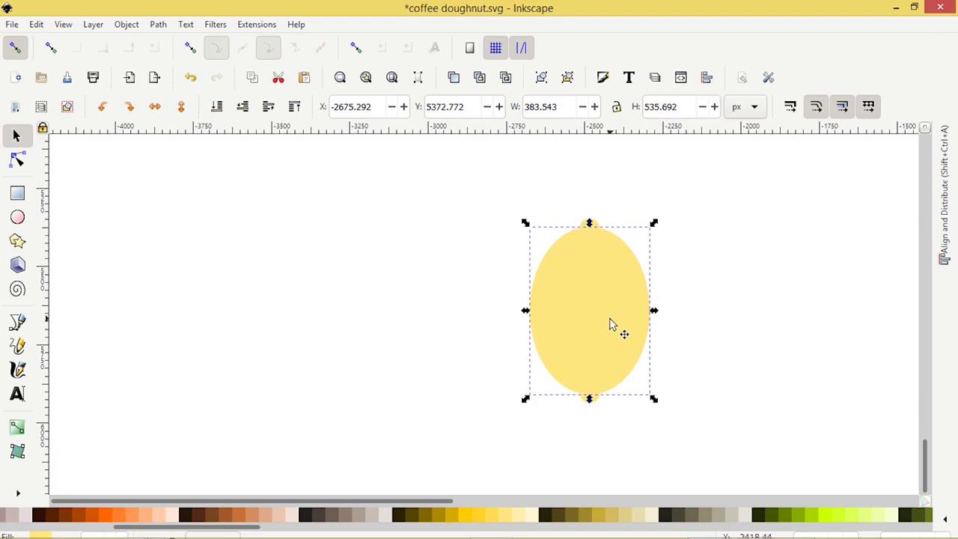
- Make the lemon copy deeper yellow, tint the top copy light orange, and offset it left
click(490, 515)
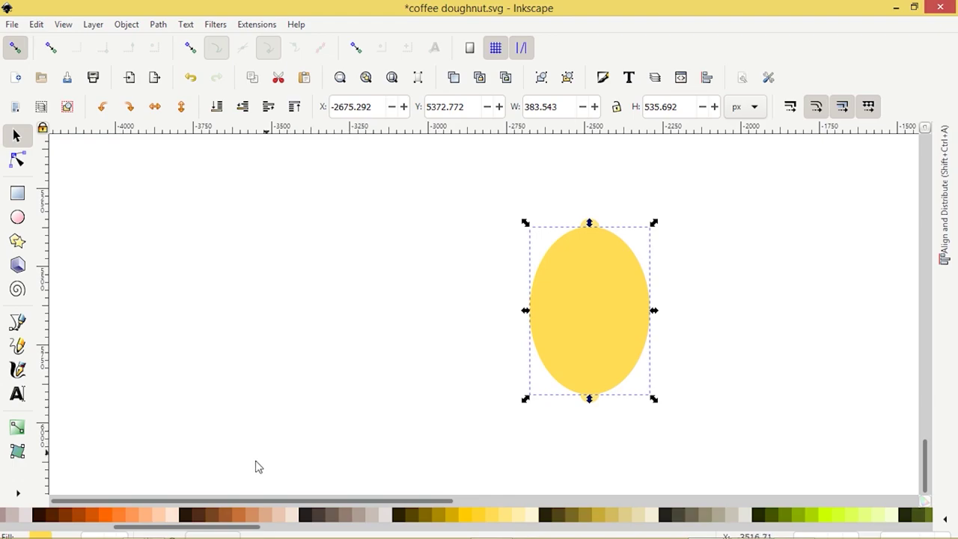
click(134, 516)
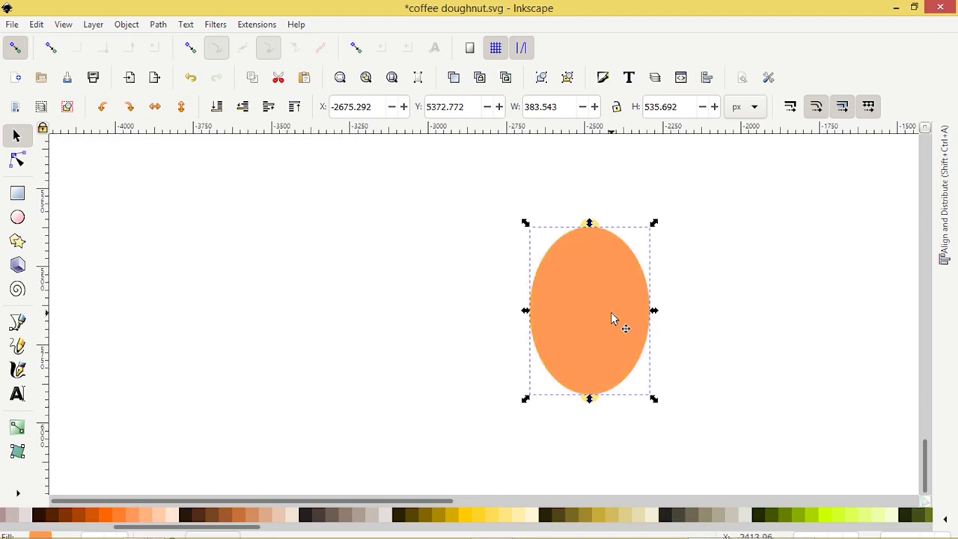
drag(611, 318, 597, 319)
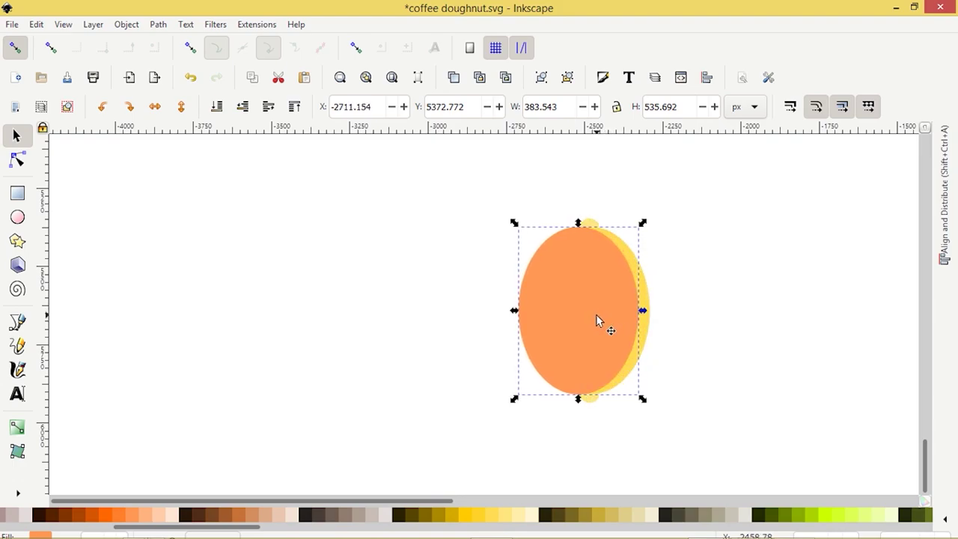
ctrl+scroll(612, 316, up, 2)
scroll(616, 295, up, 2)
scroll(610, 299, up, 2)
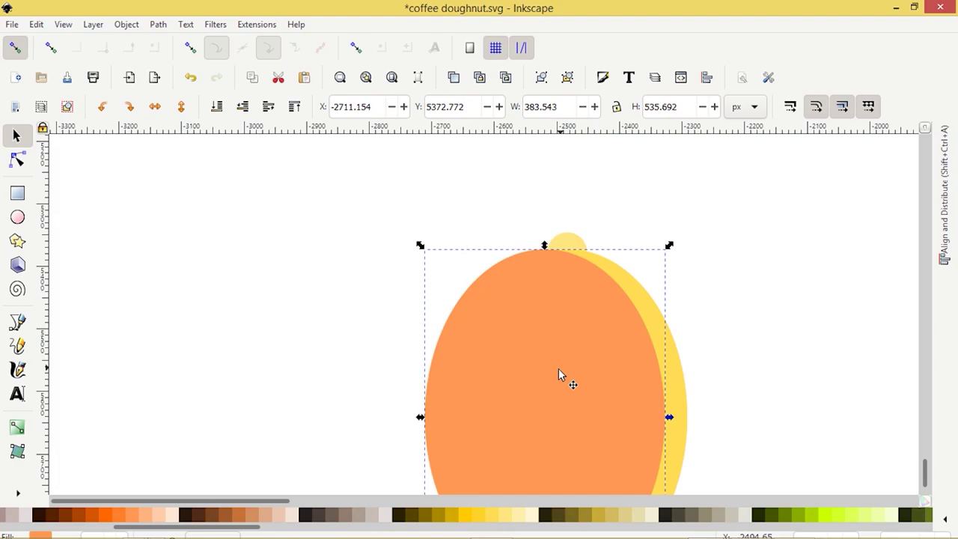
drag(536, 374, 542, 375)
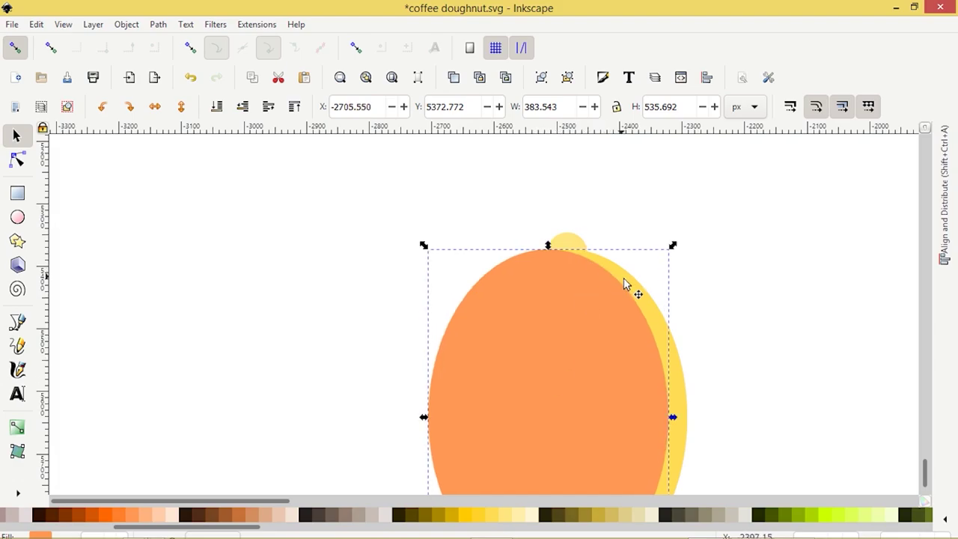
- Subtract the orange copy from the yellow shape with Path > Difference, leaving a crescent
shift+click(645, 302)
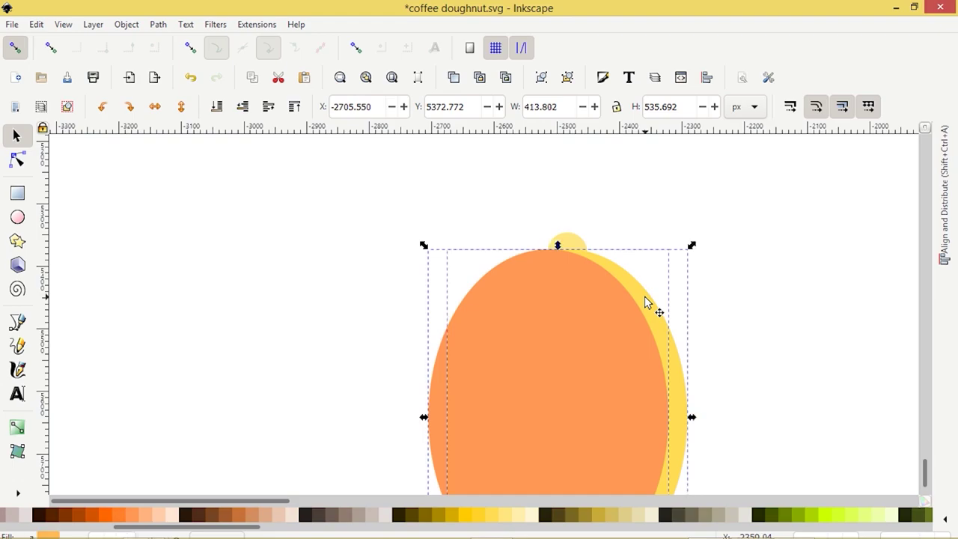
click(157, 25)
click(188, 110)
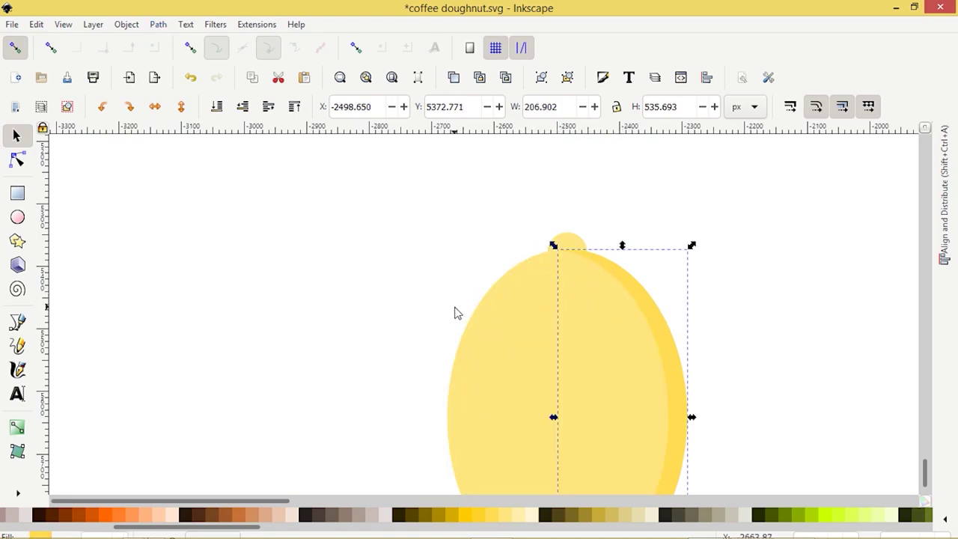
- Duplicate the lemon body and make the copy unfilled with a #FFF6D5 cream stroke
scroll(454, 312, down, 1)
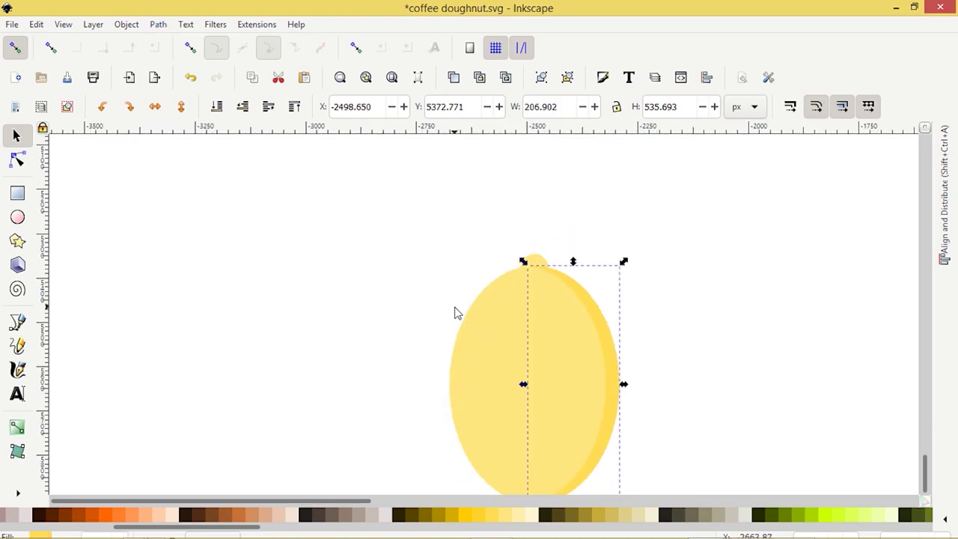
scroll(454, 313, down, 1)
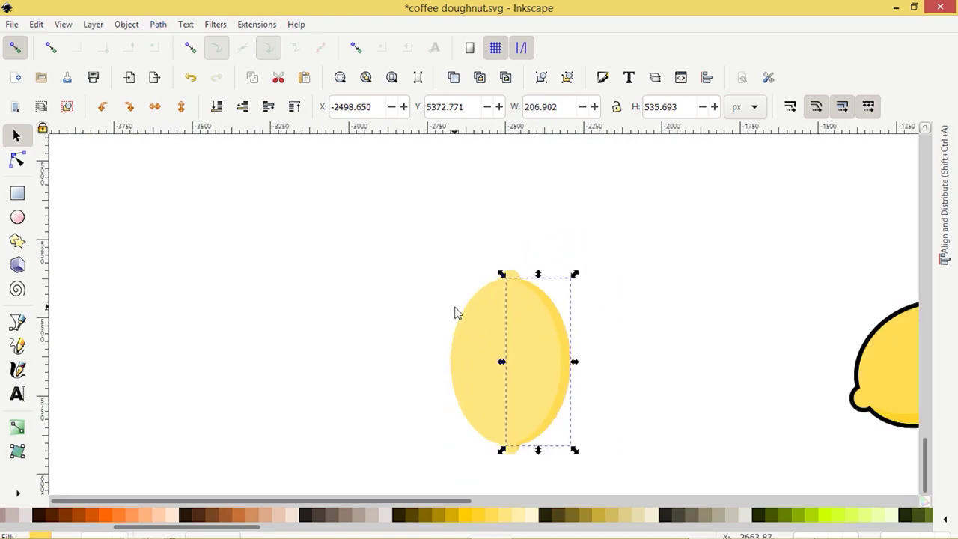
click(474, 350)
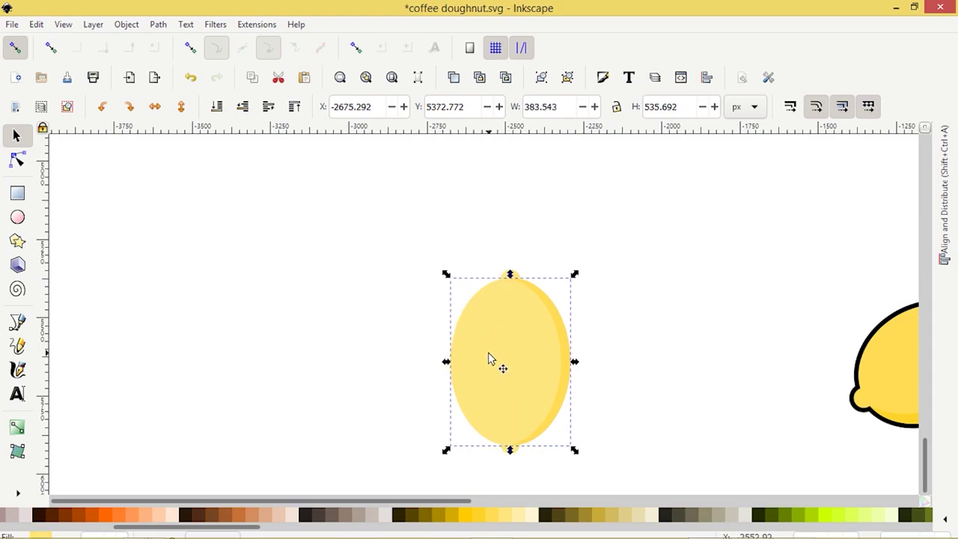
key(Home)
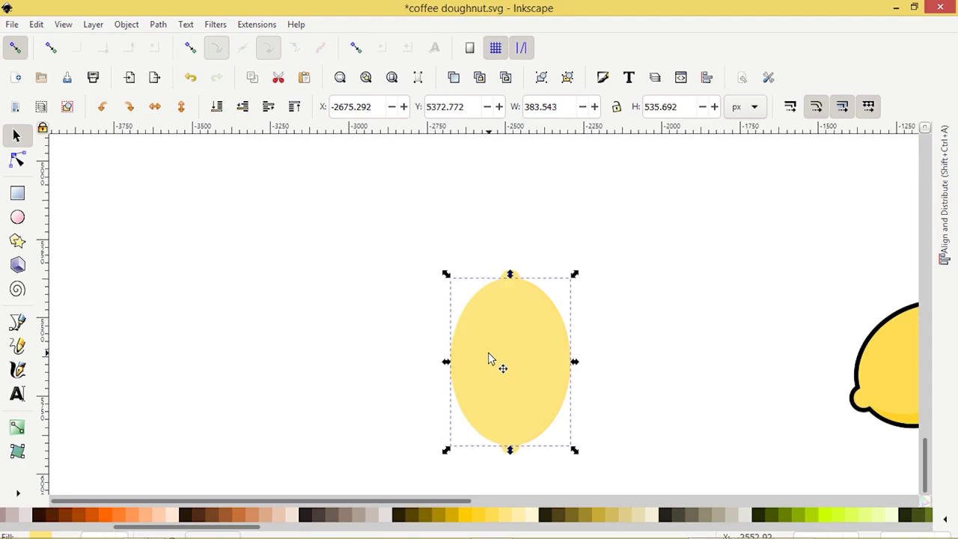
shift+click(531, 514)
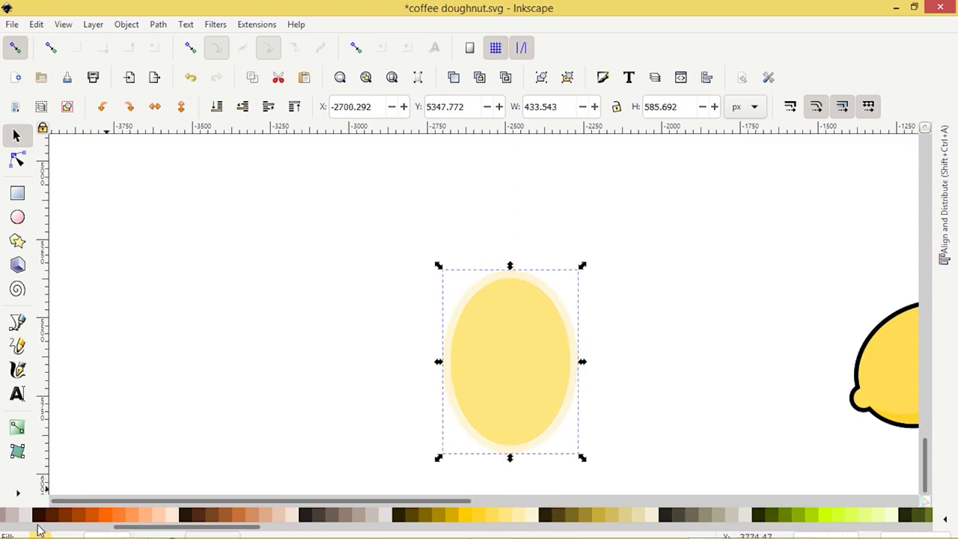
scroll(41, 530, left, 5)
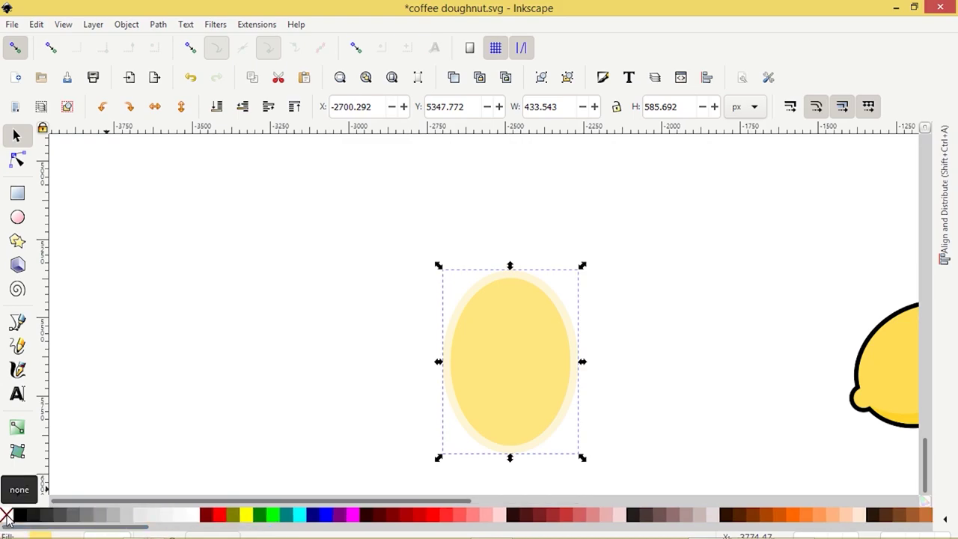
click(8, 517)
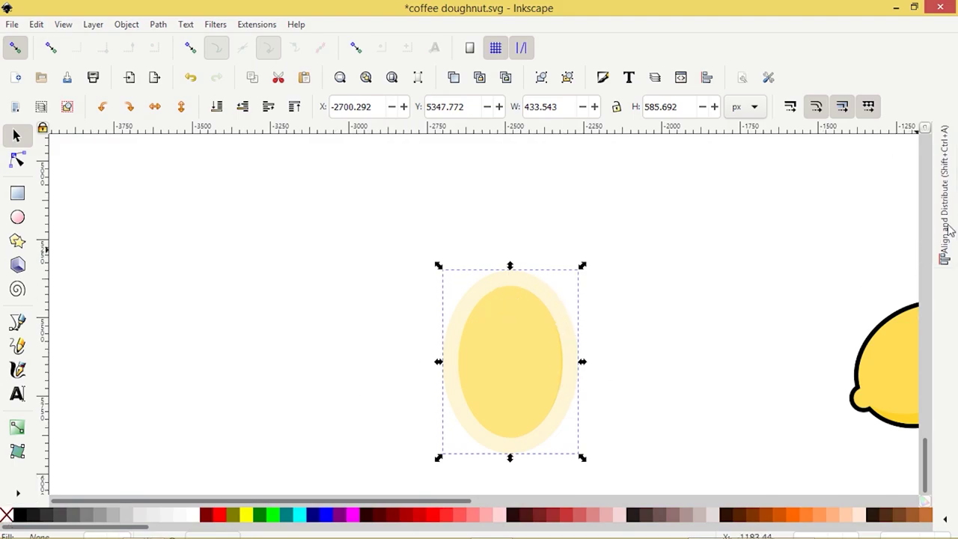
- Set the cream outline's stroke width to 30 px in Fill and Stroke
click(602, 78)
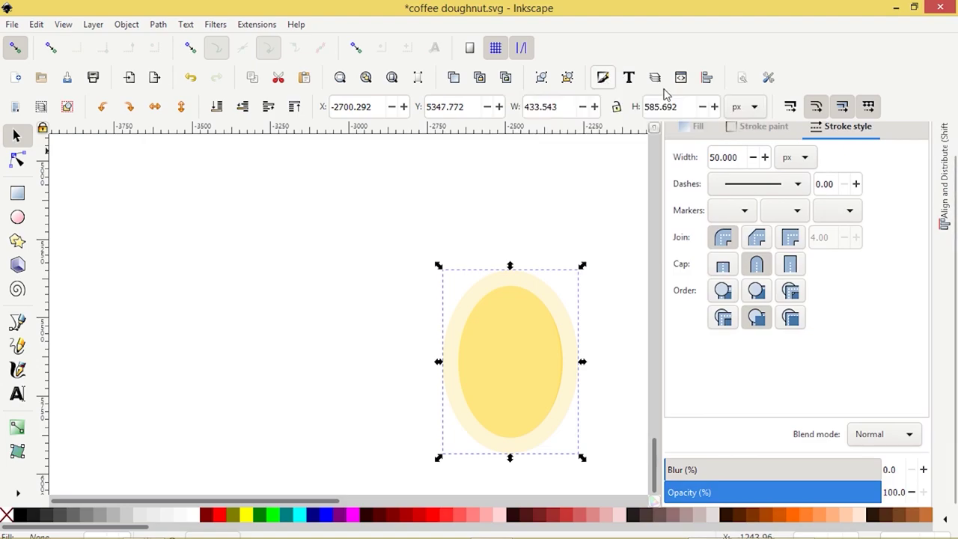
double_click(741, 156)
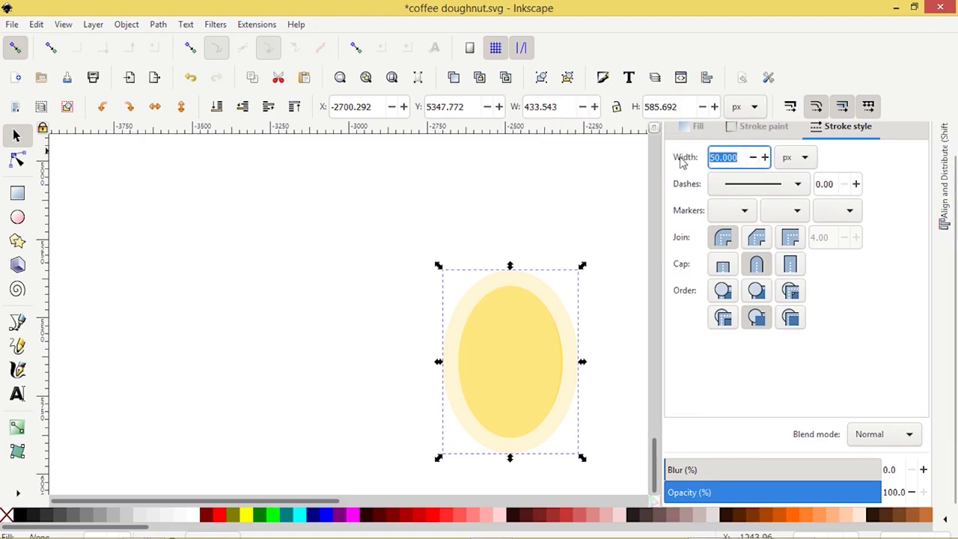
text(3)
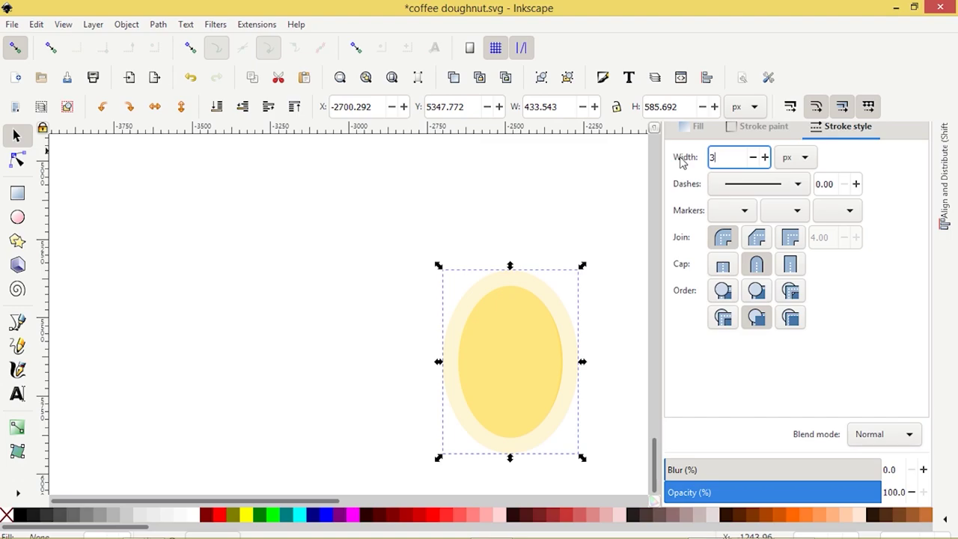
text(0)
key(Return)
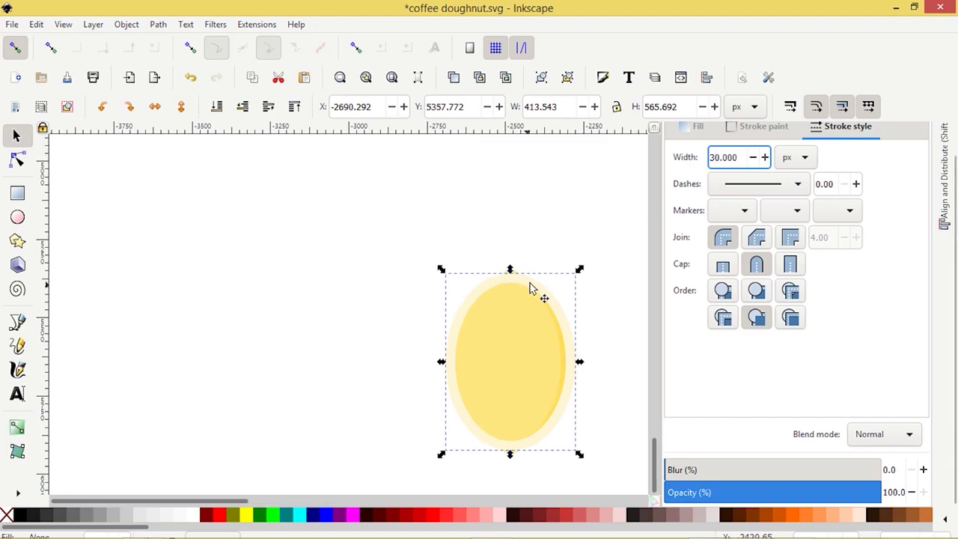
scroll(933, 127, up, 1)
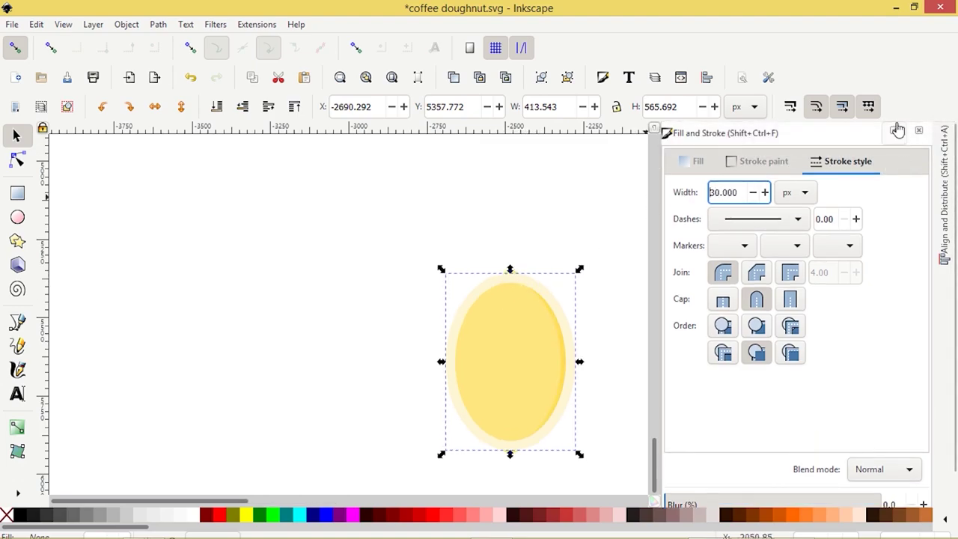
click(896, 131)
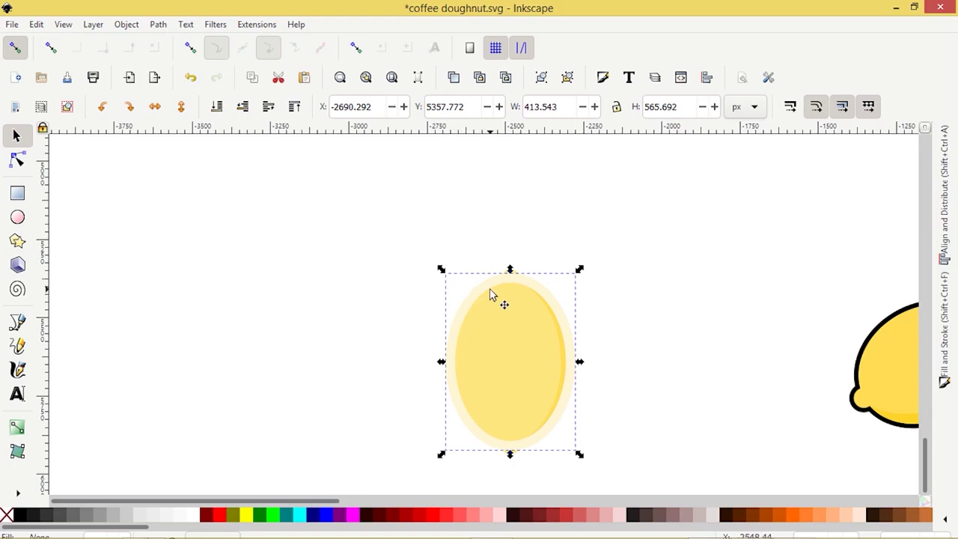
scroll(521, 302, up, 1)
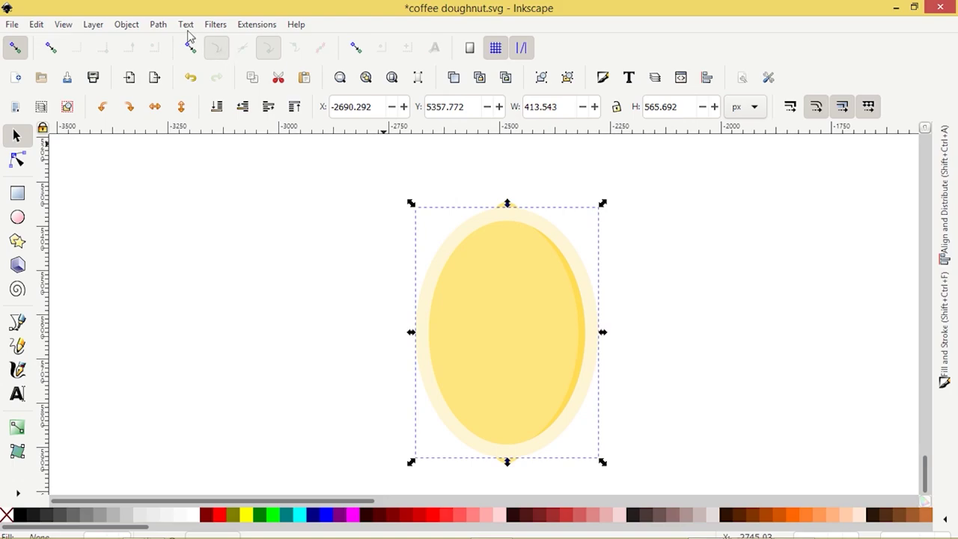
- Apply Path > Dynamic Offset to the cream ring and drag it inward inside the lemon
click(158, 24)
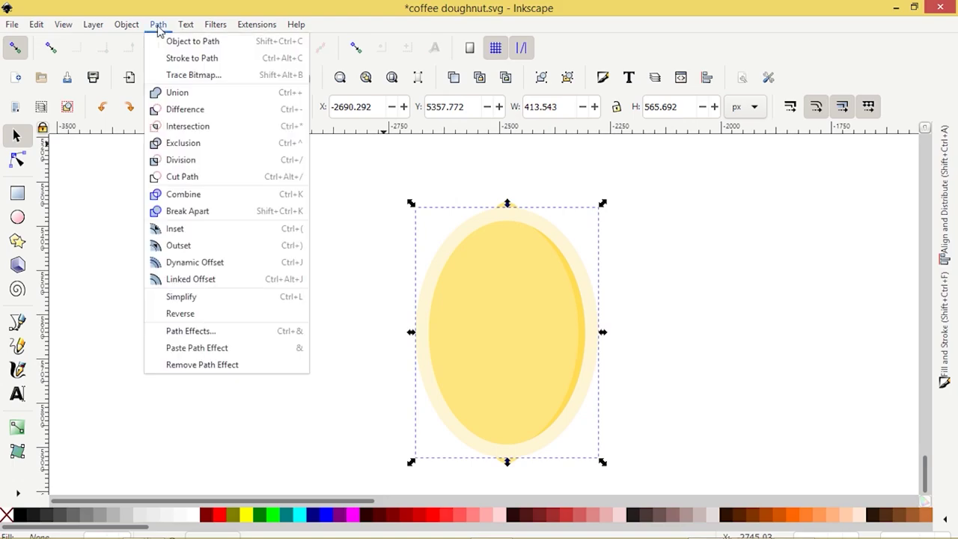
click(183, 261)
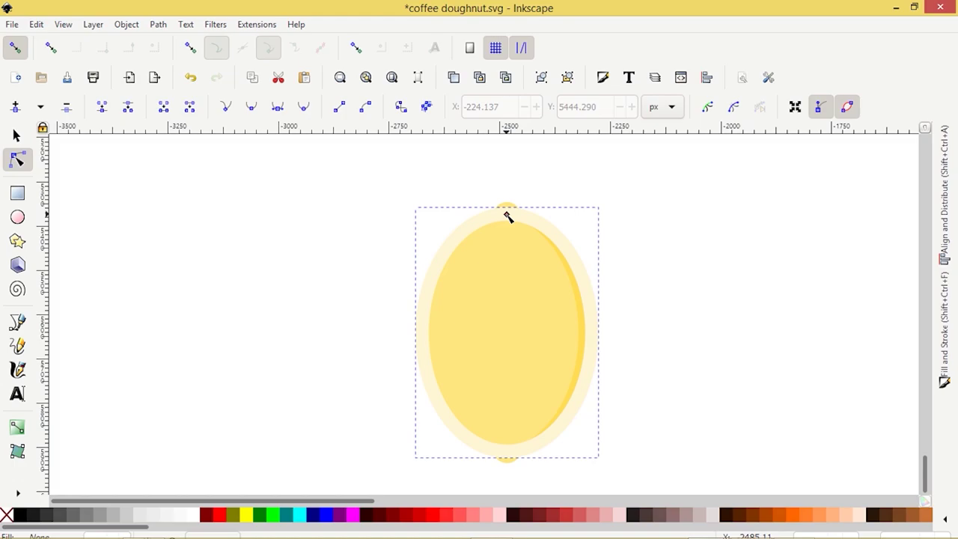
drag(507, 216, 512, 238)
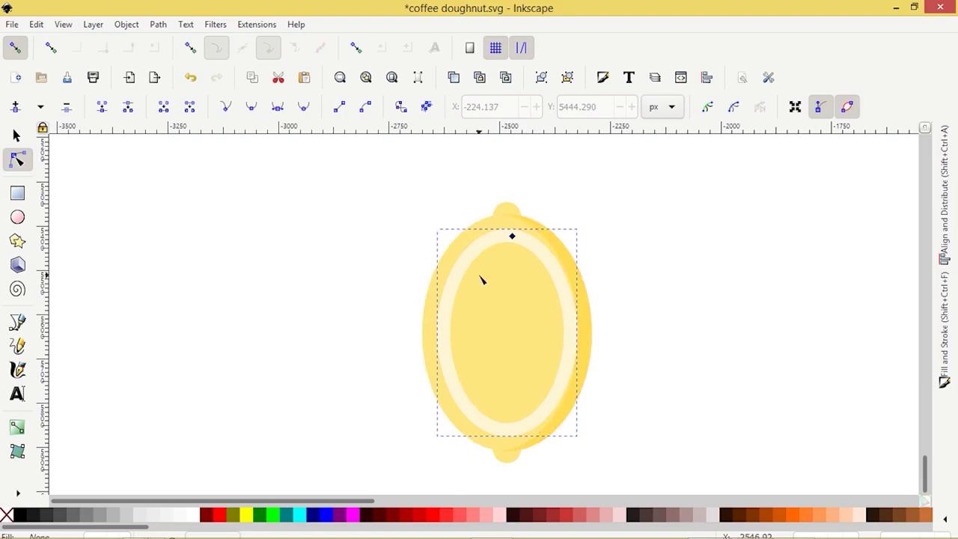
scroll(482, 280, down, 2)
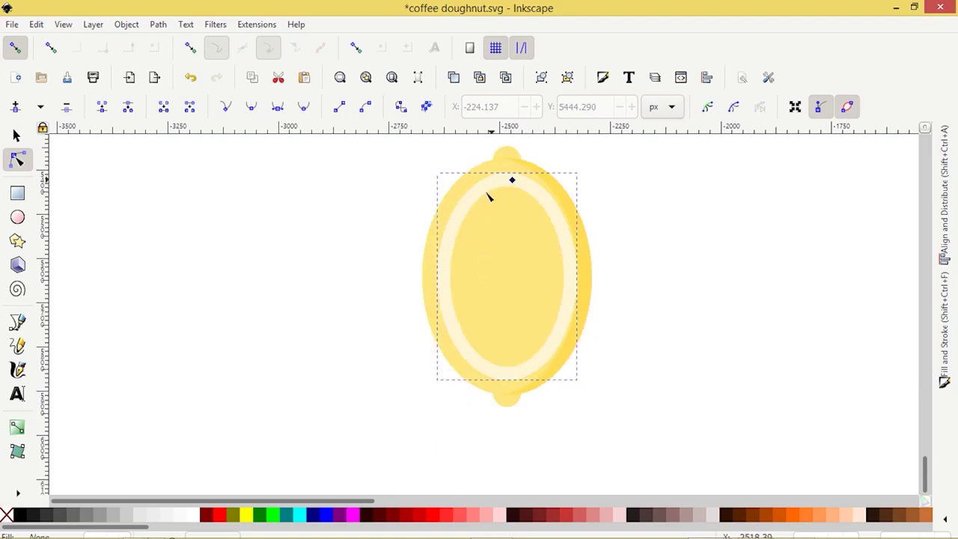
- Convert the offset ring to a regular path and add a node on its upper-left edge
click(158, 24)
click(189, 42)
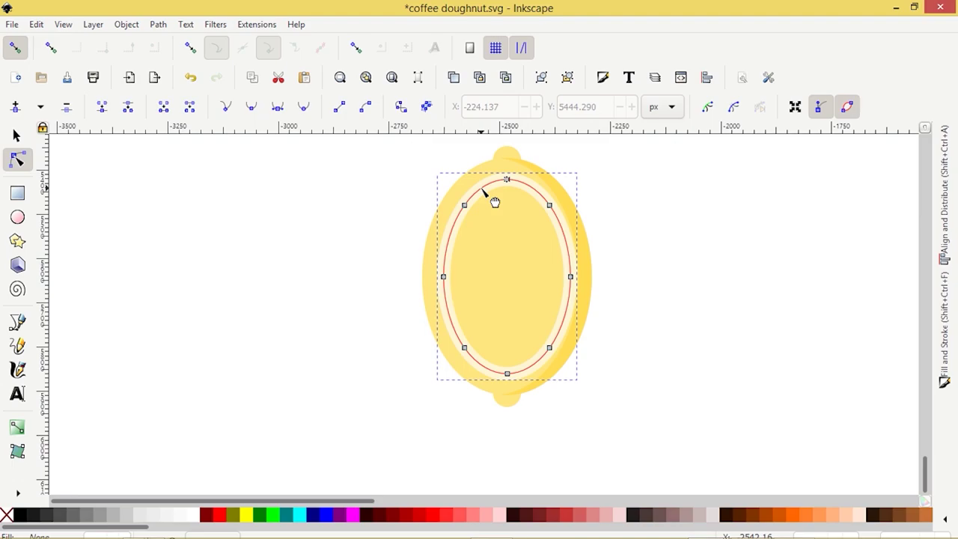
double_click(482, 190)
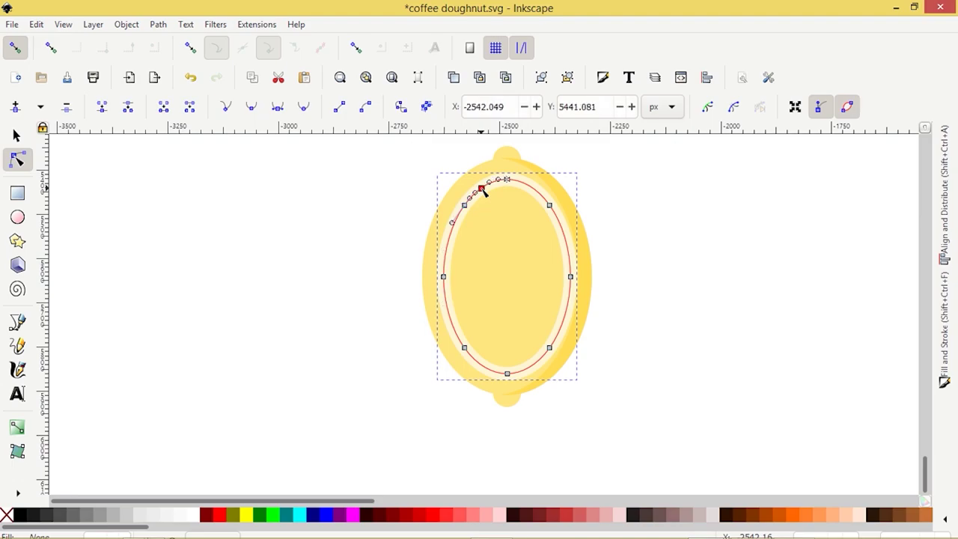
key(Tab)
key(Tab)
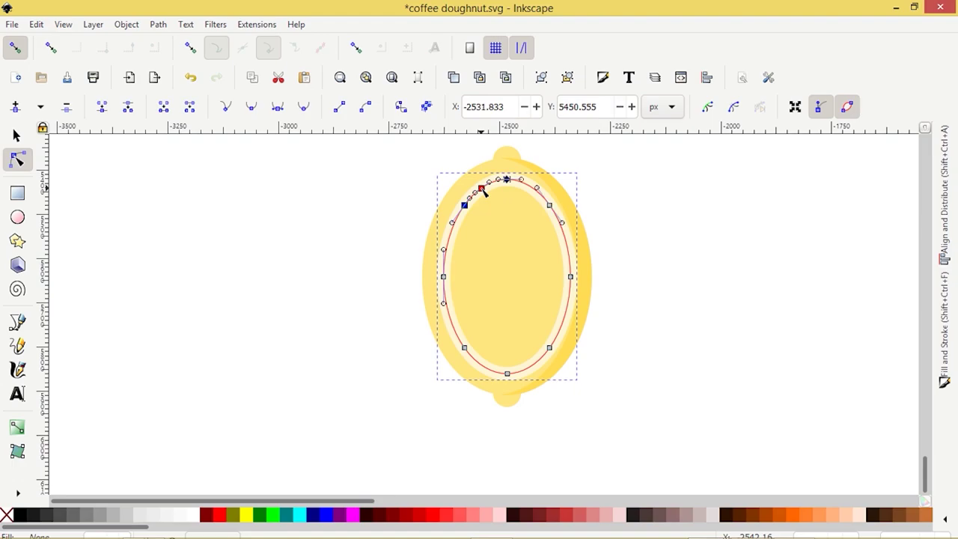
scroll(482, 192, up, 2)
scroll(483, 191, up, 1)
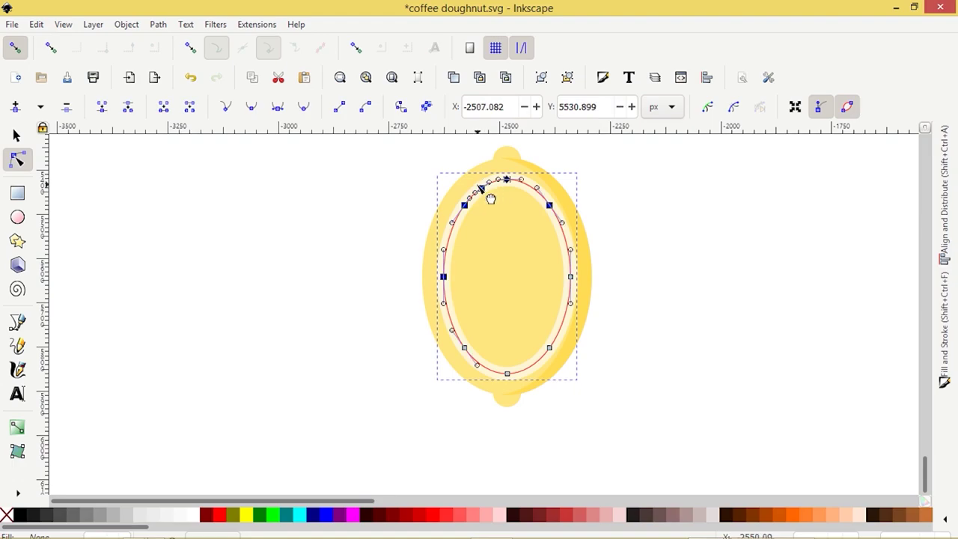
- Break the ring at its left, upper-left, top and lower-left nodes
click(447, 248)
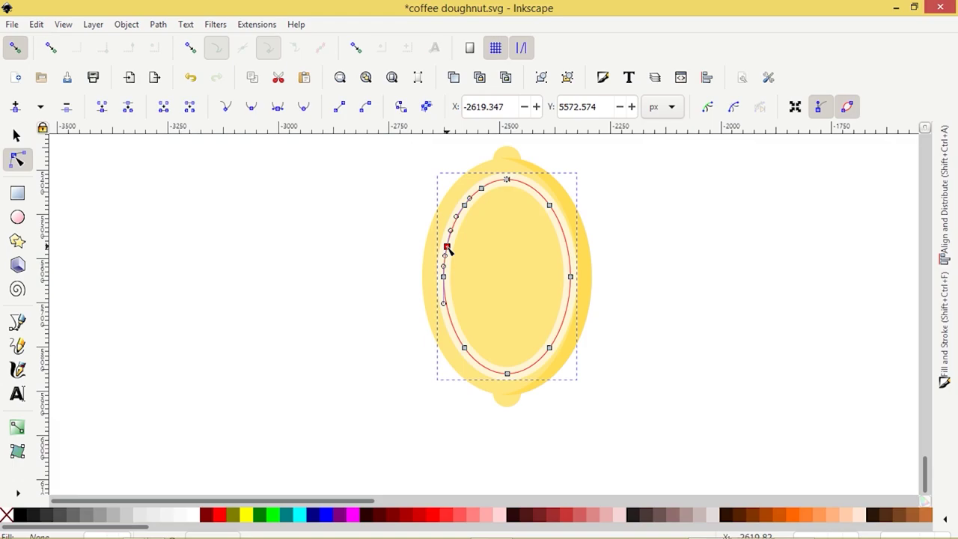
click(128, 110)
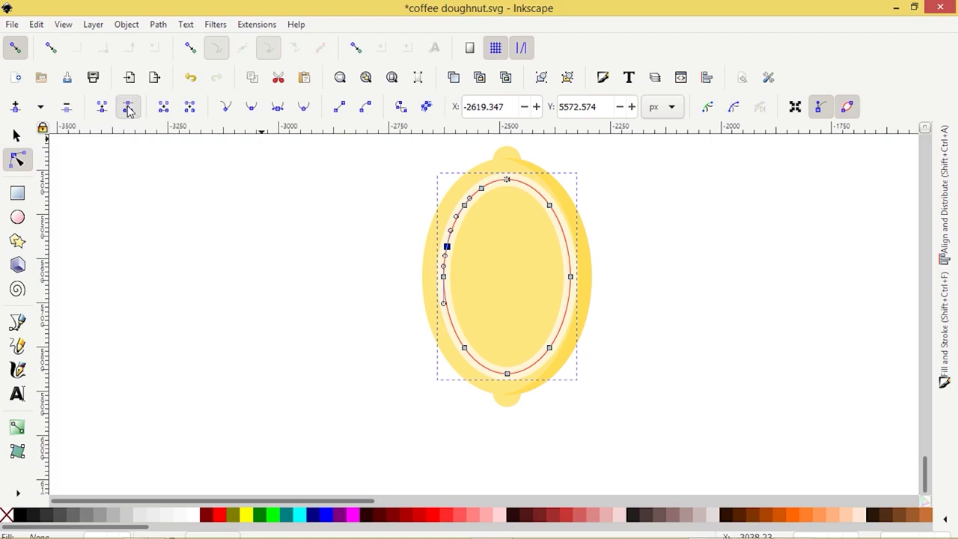
click(481, 190)
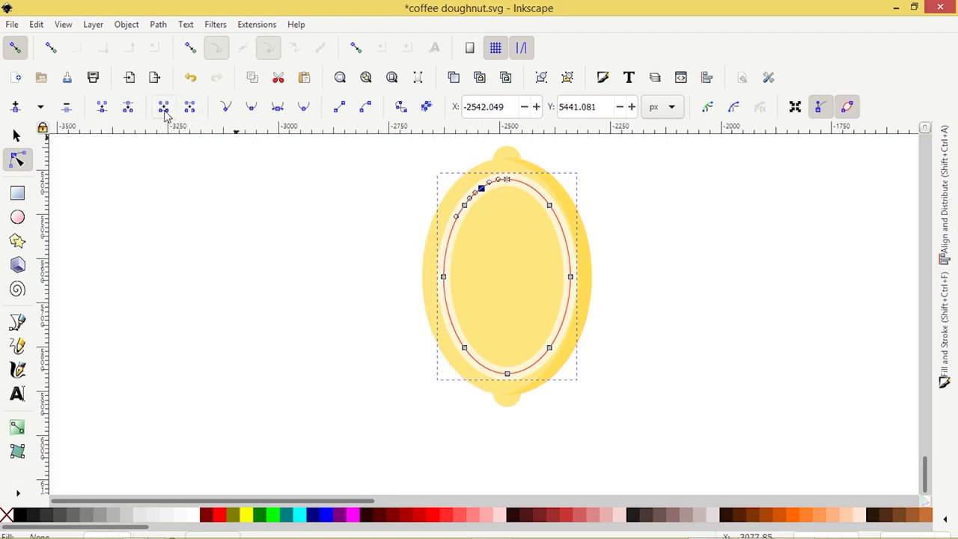
click(131, 110)
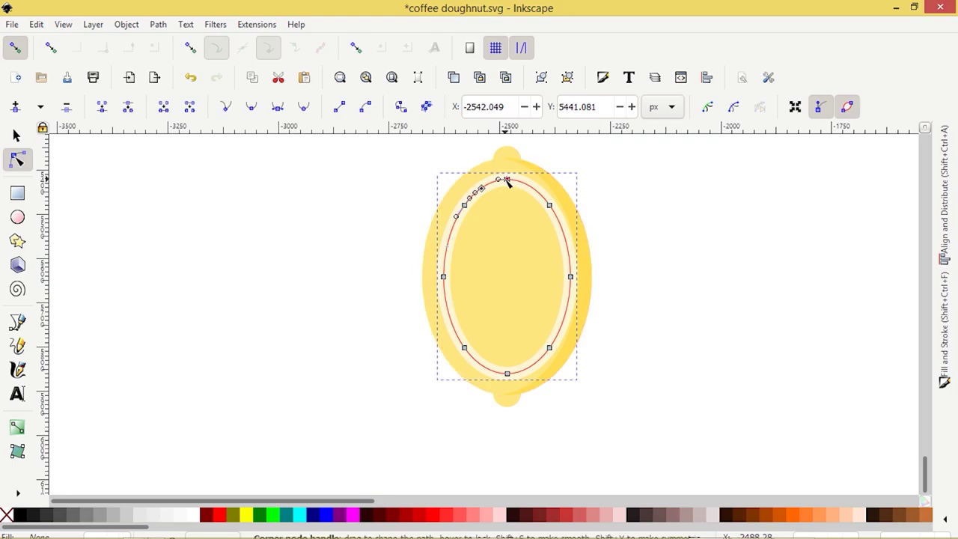
click(508, 180)
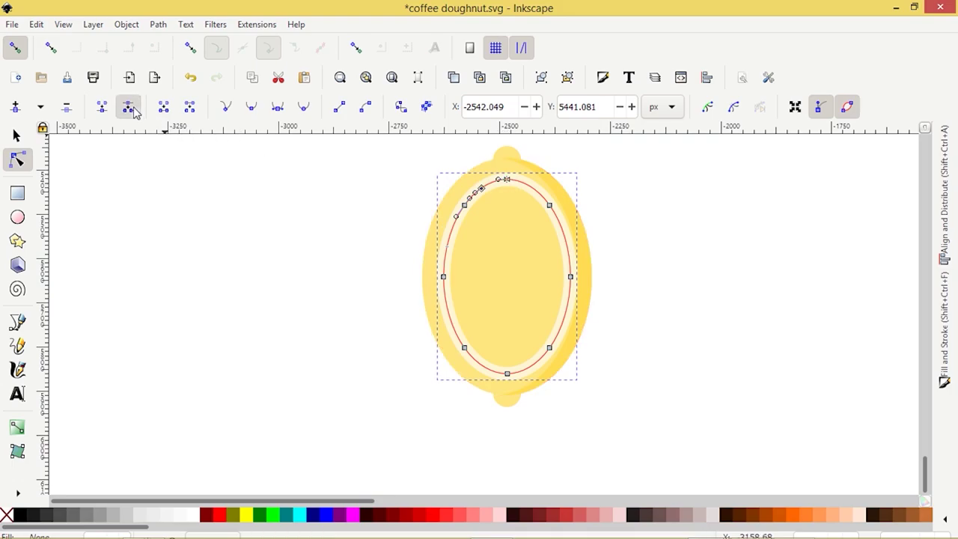
click(129, 107)
click(464, 348)
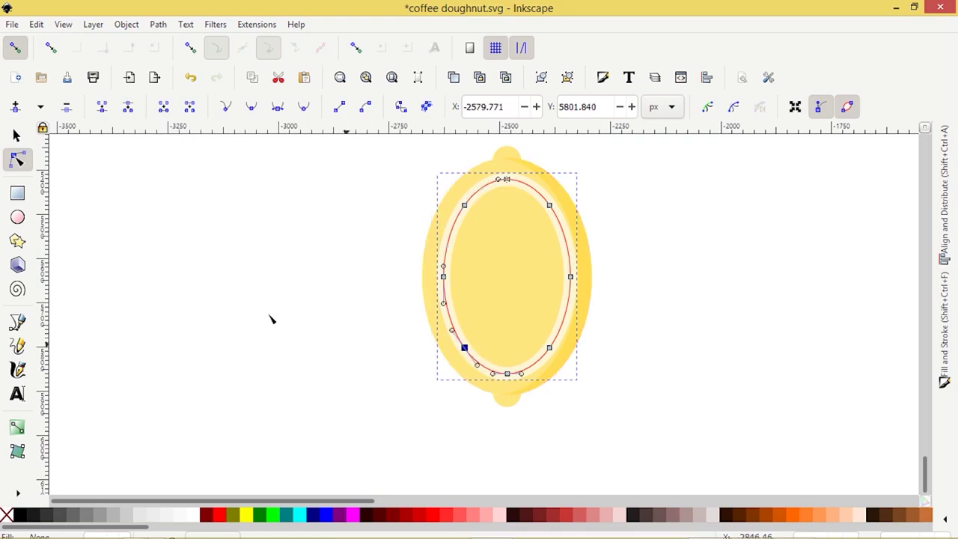
click(128, 107)
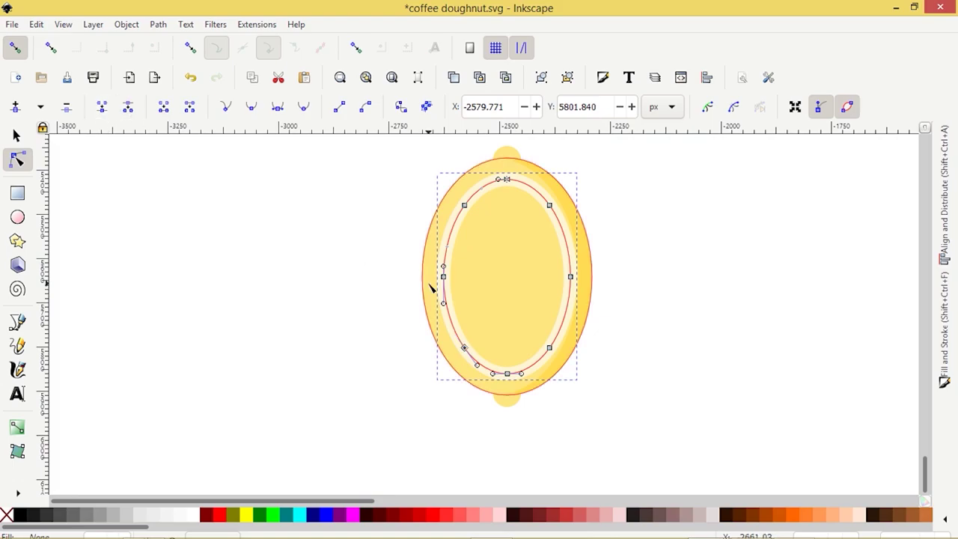
click(17, 135)
drag(444, 257, 448, 257)
- Delete the ring's lower-left node to open a gap and add a node on its upper-left edge
click(17, 160)
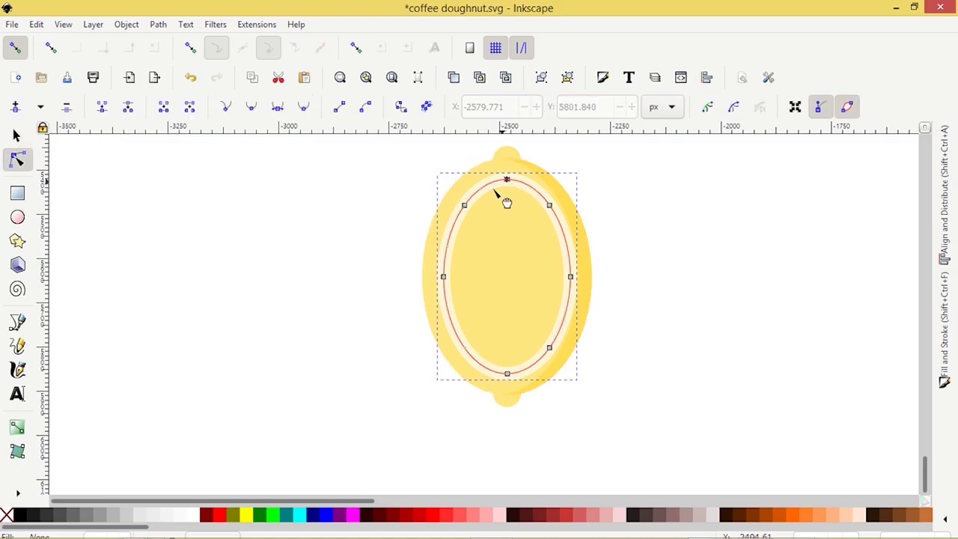
click(464, 349)
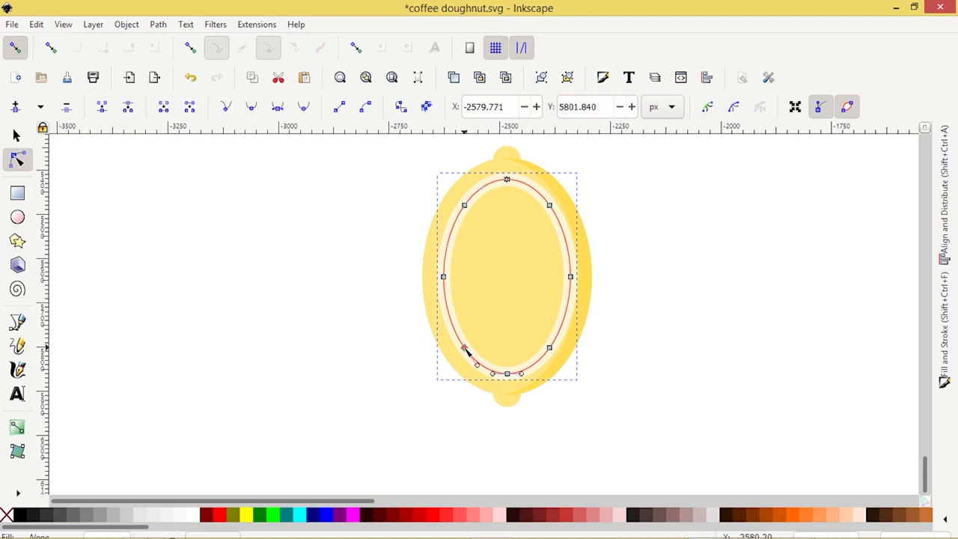
key(Delete)
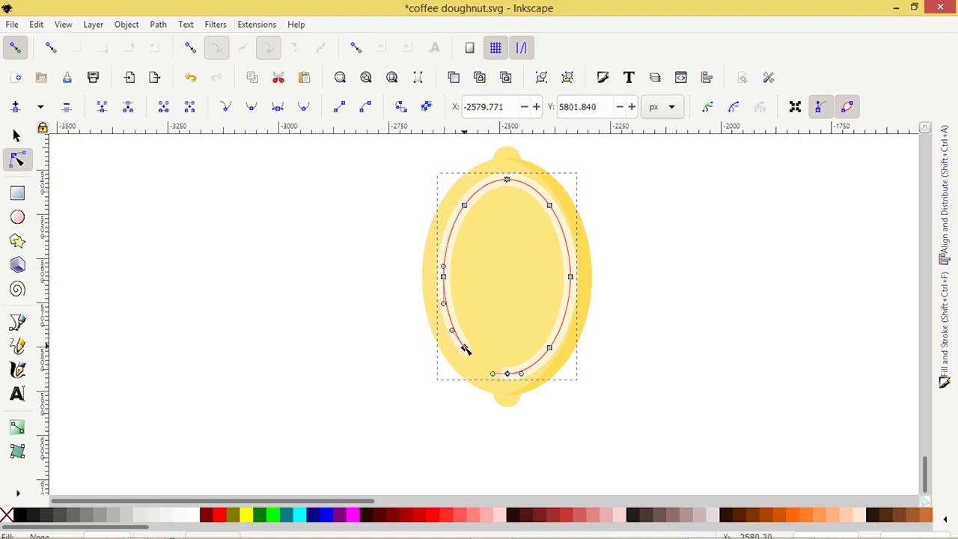
click(464, 349)
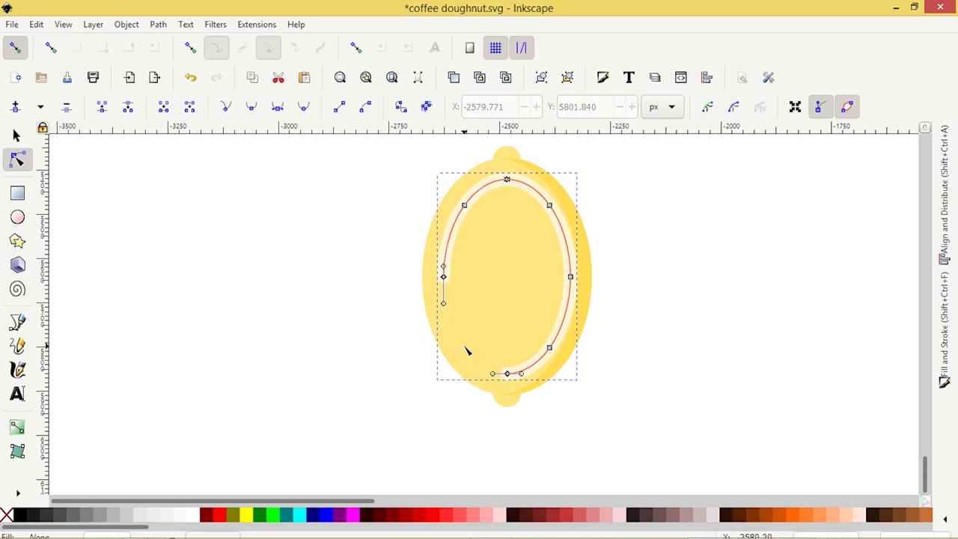
double_click(482, 190)
click(483, 190)
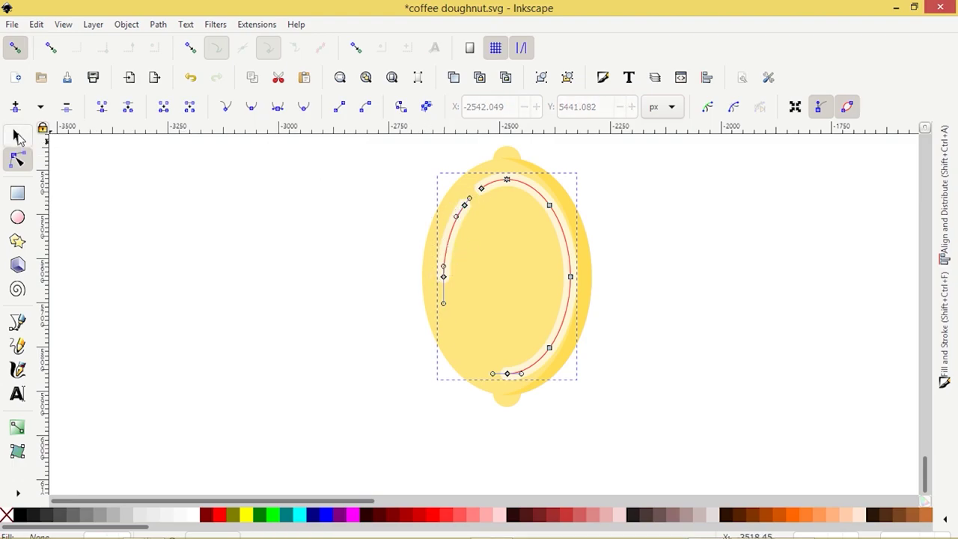
click(19, 137)
click(282, 376)
- Delete the highlight's extra nodes and right-side curve, leaving a short upper-left stroke
click(563, 251)
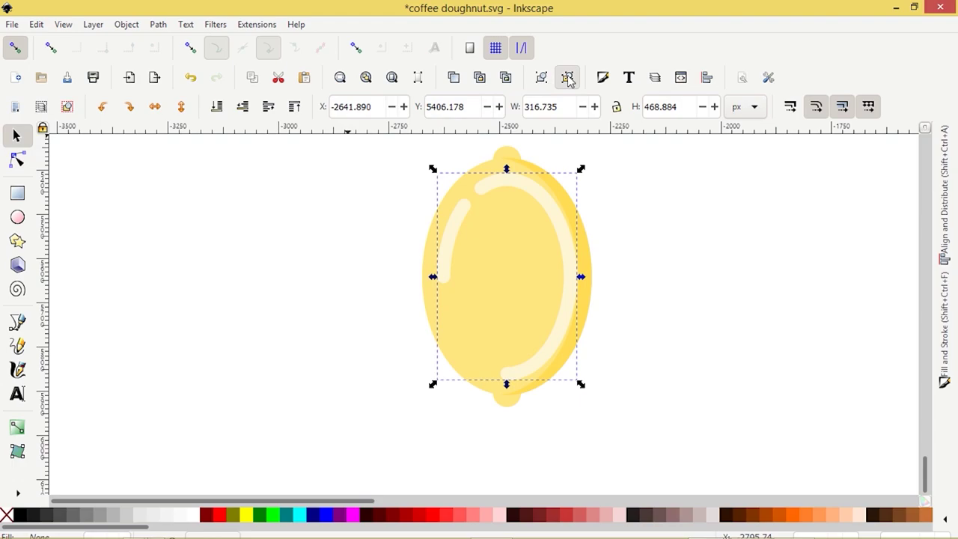
double_click(490, 185)
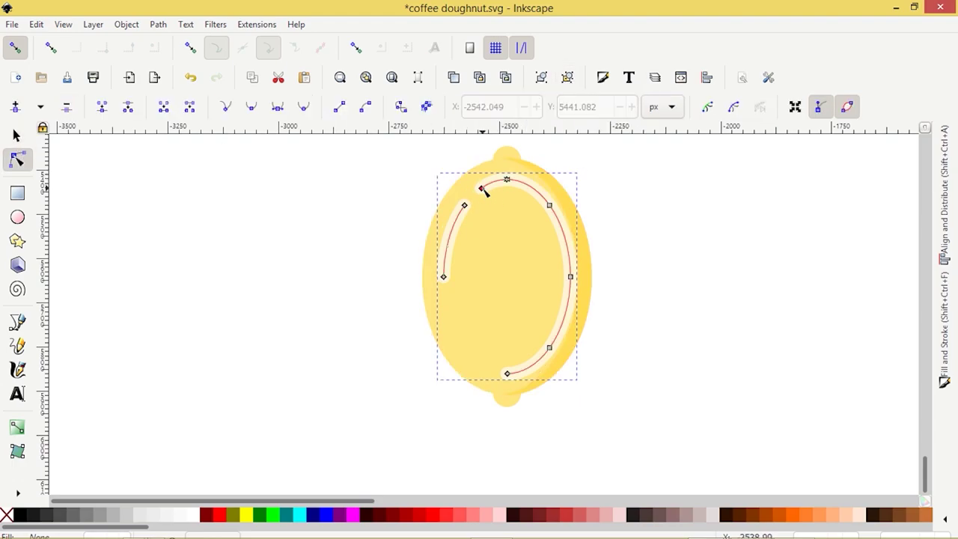
key(Delete)
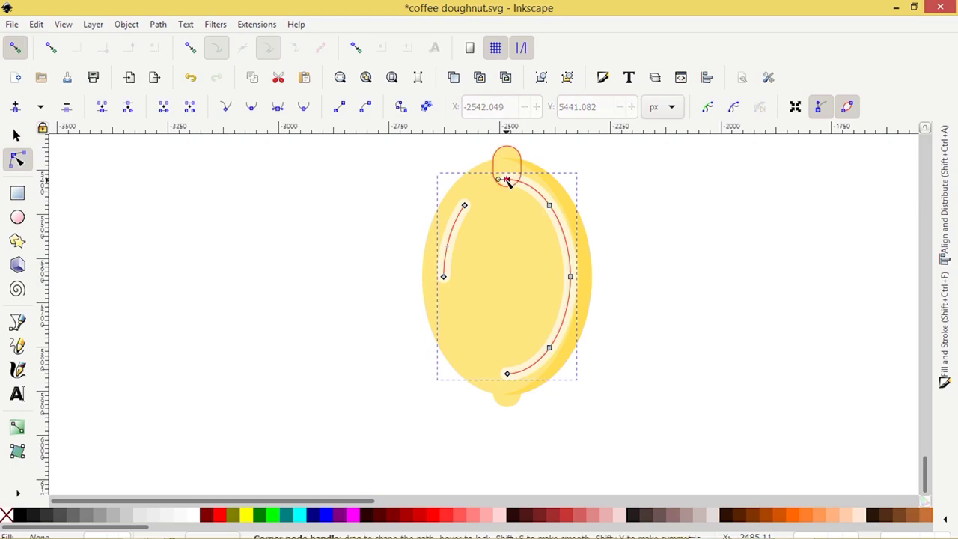
click(550, 205)
key(Delete)
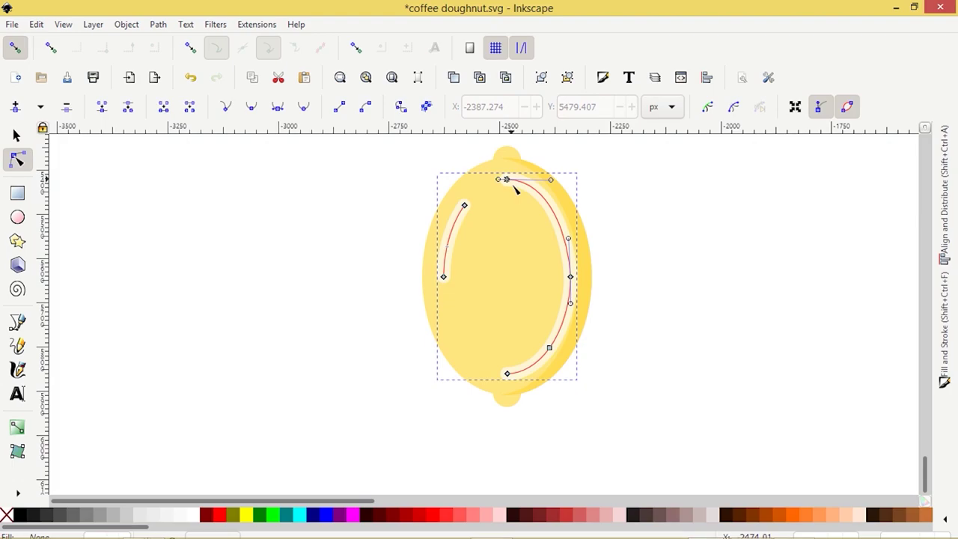
click(571, 277)
key(Delete)
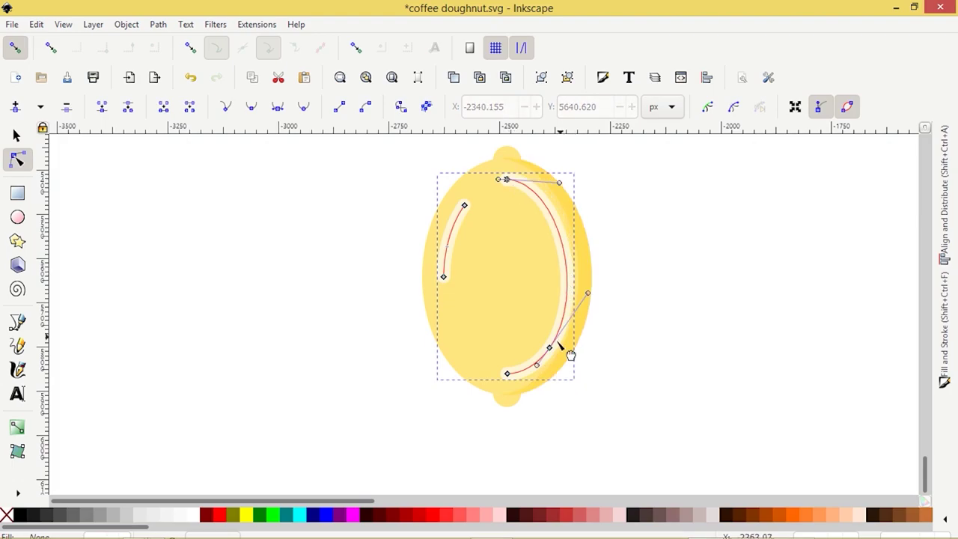
drag(552, 349, 526, 387)
click(507, 373)
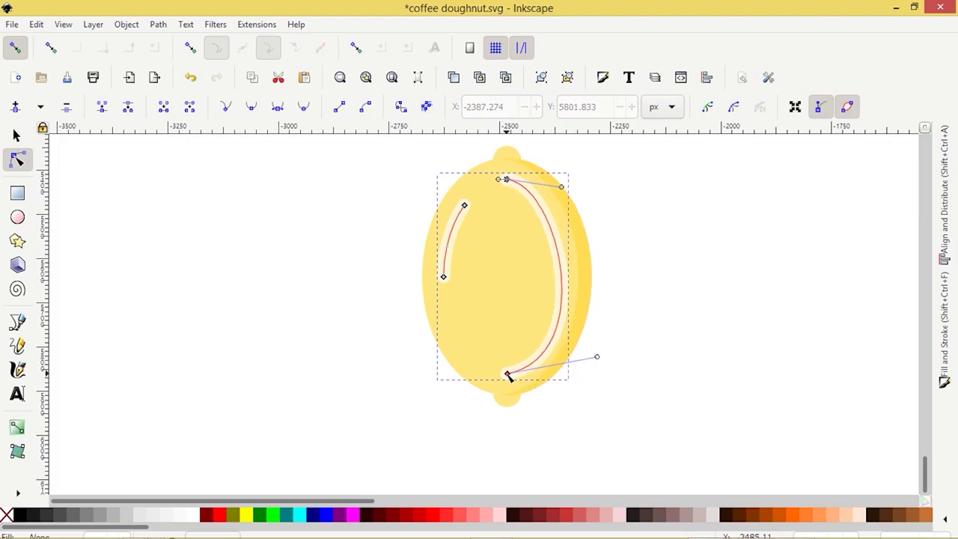
key(Delete)
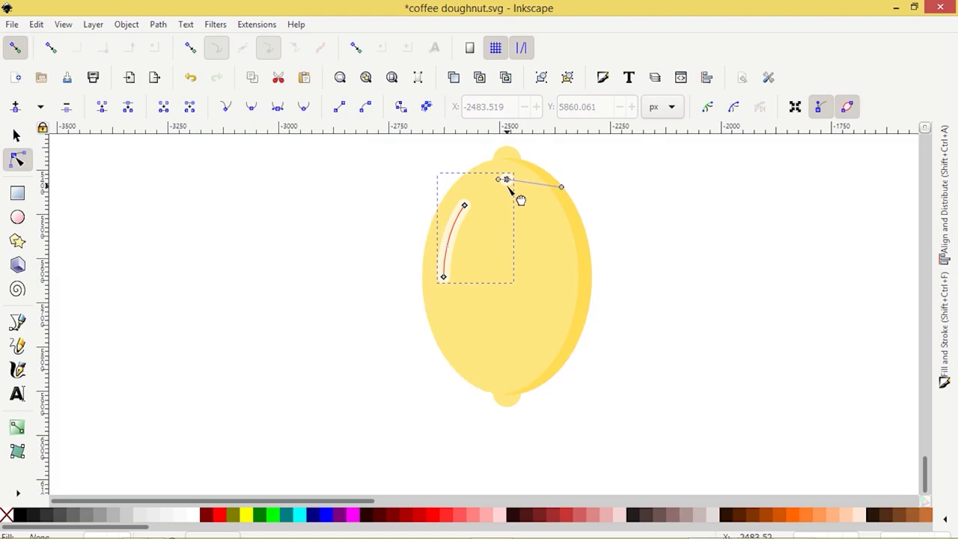
drag(475, 150, 530, 196)
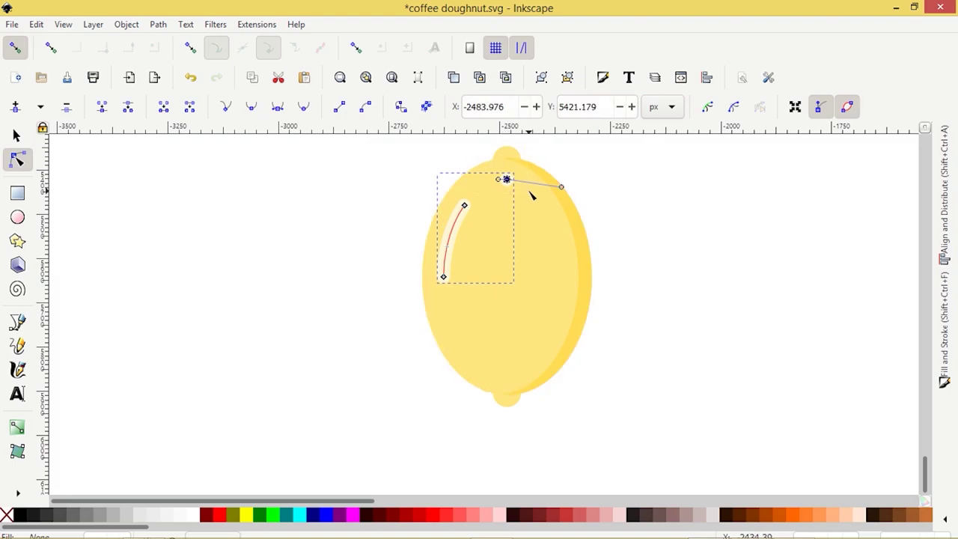
key(Delete)
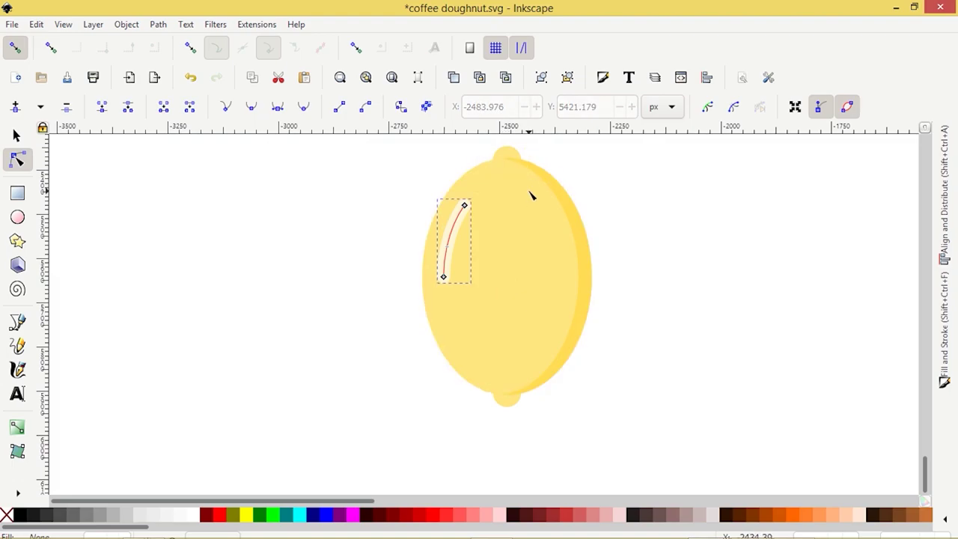
- Select the lemon body with its top and bottom nubs and raise them to the top
click(19, 137)
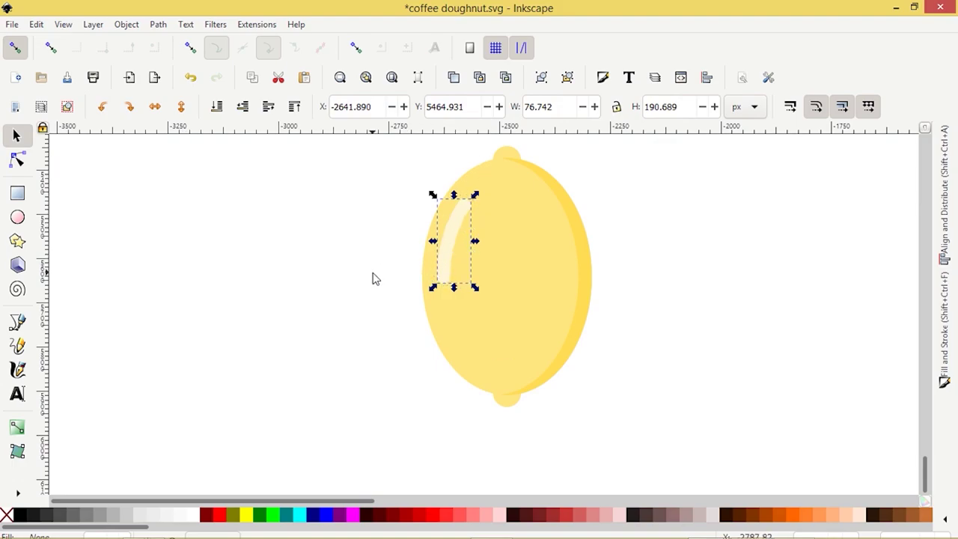
scroll(374, 278, down, 1)
scroll(374, 278, up, 1)
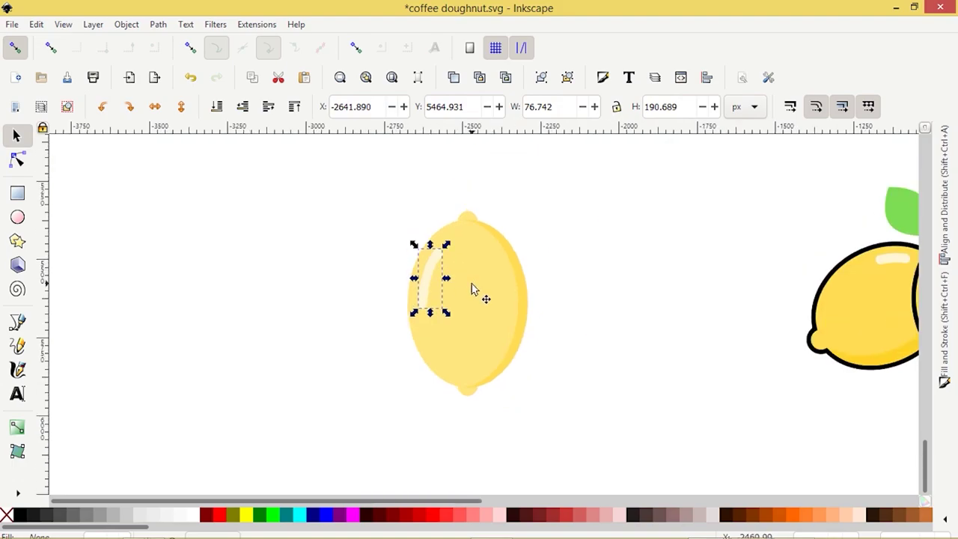
click(462, 223)
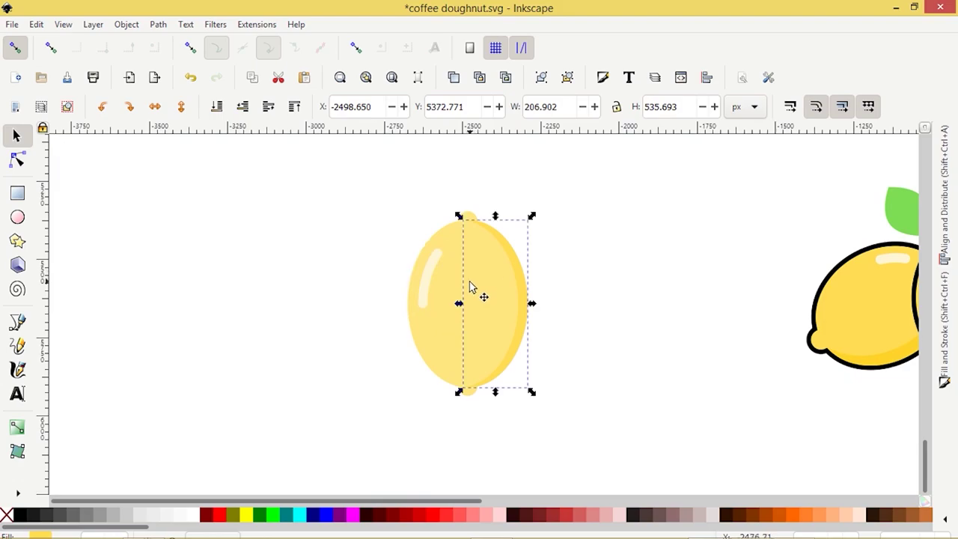
click(436, 345)
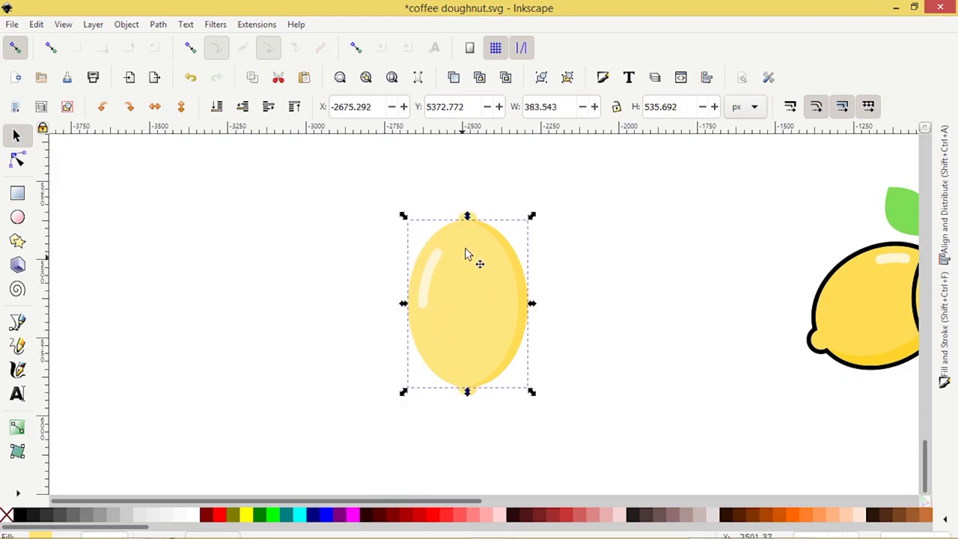
drag(453, 212, 487, 241)
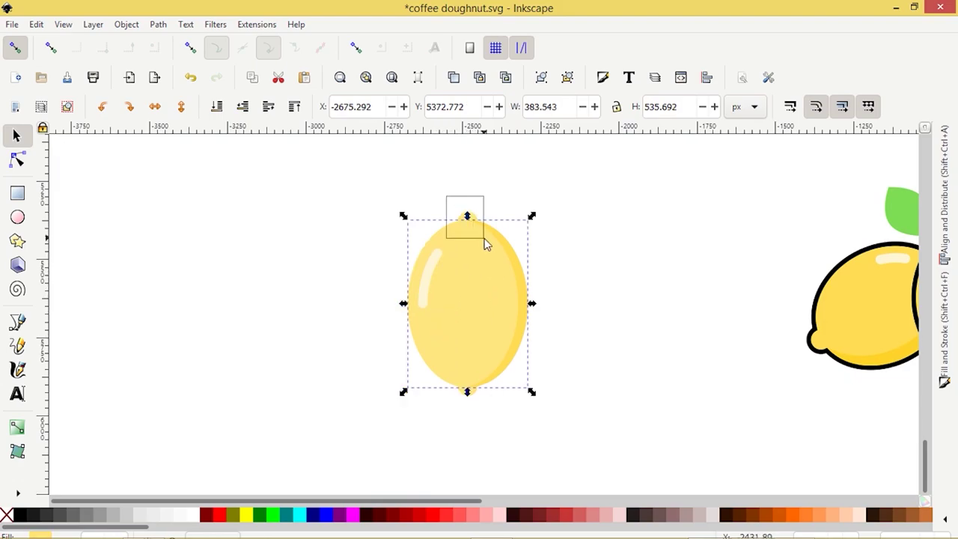
drag(498, 420, 448, 170)
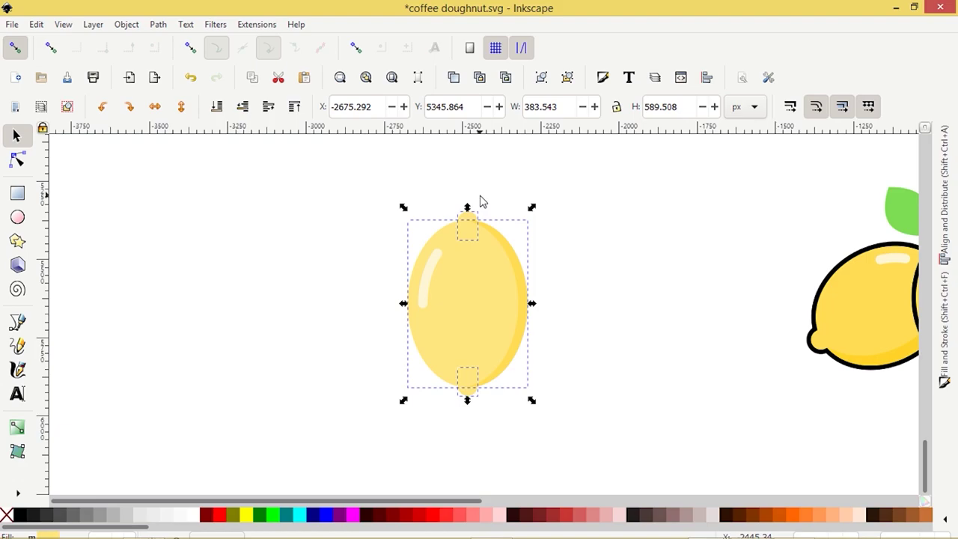
key(Home)
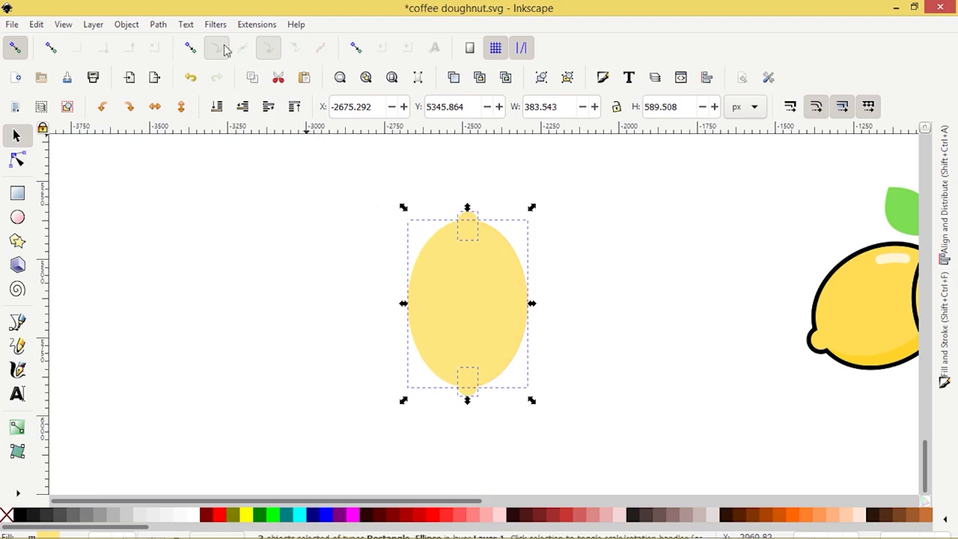
- Union the ellipse and tips into one black-filled shape lowered to the bottom
click(160, 24)
click(180, 92)
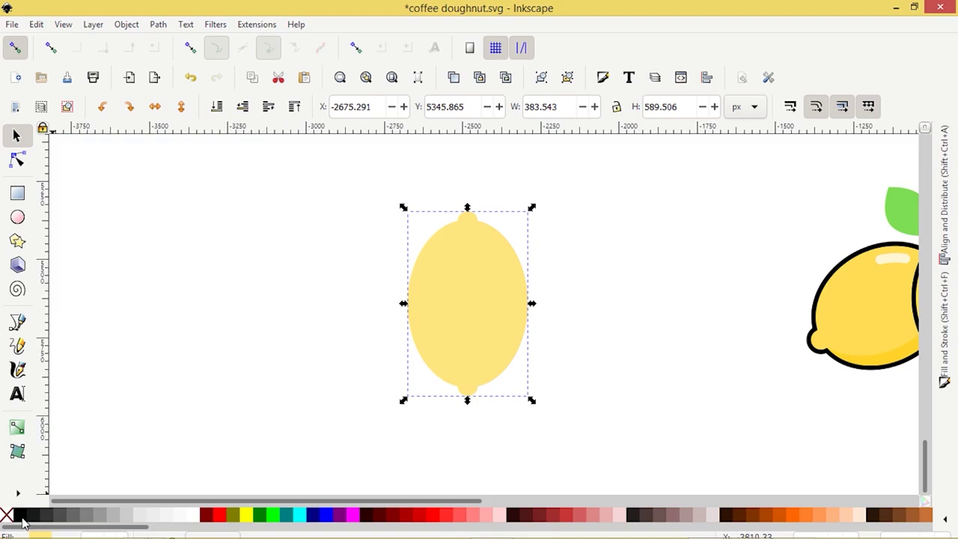
click(21, 515)
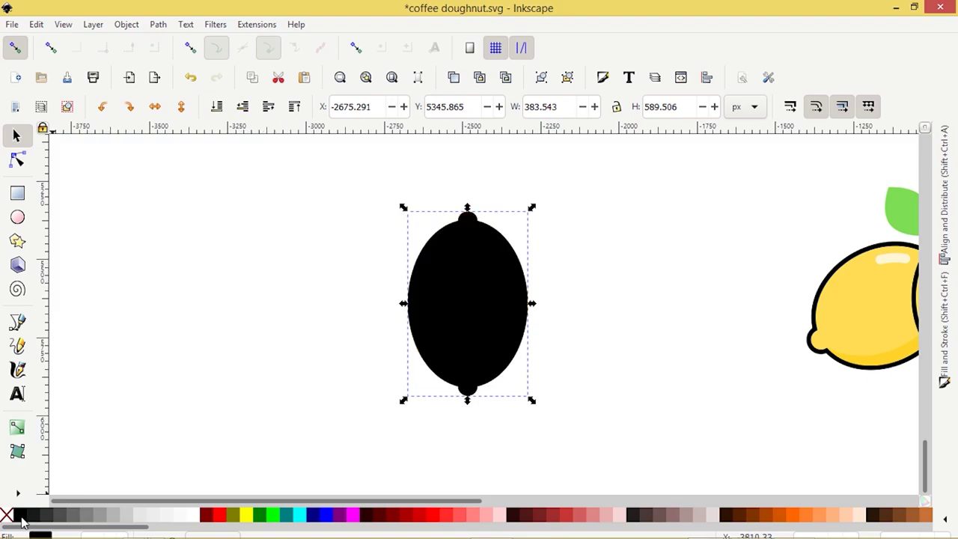
click(217, 107)
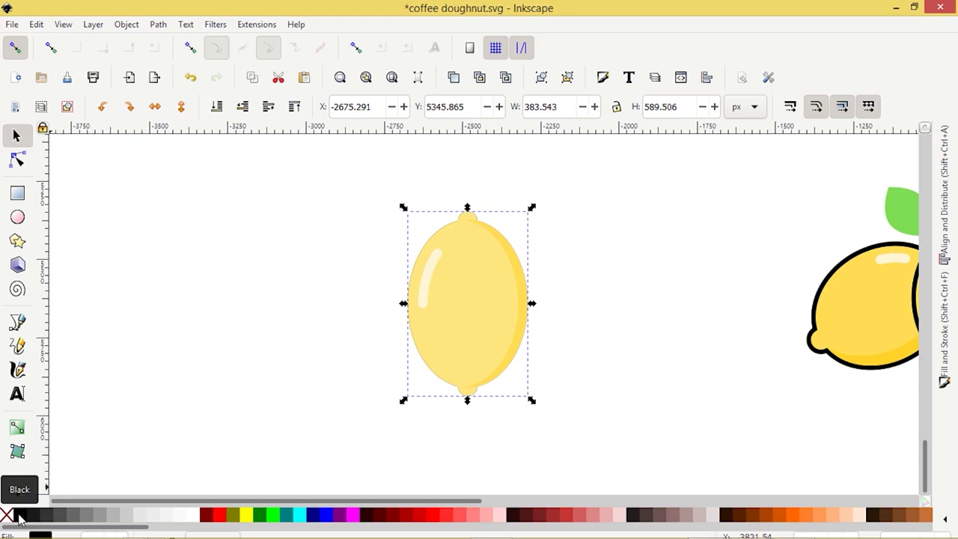
- Add a thick black stroke to the merged shape and convert the stroke to a path
shift+click(20, 516)
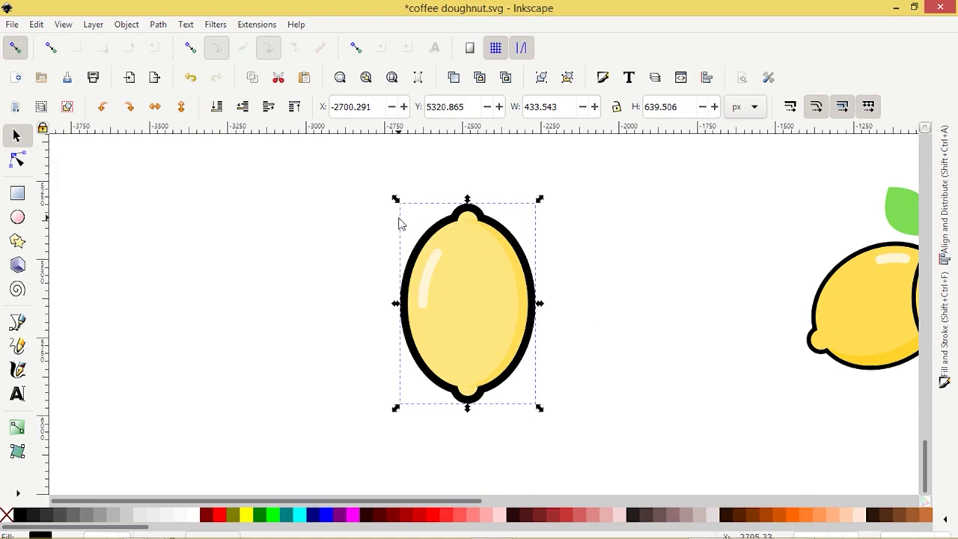
click(158, 24)
click(176, 57)
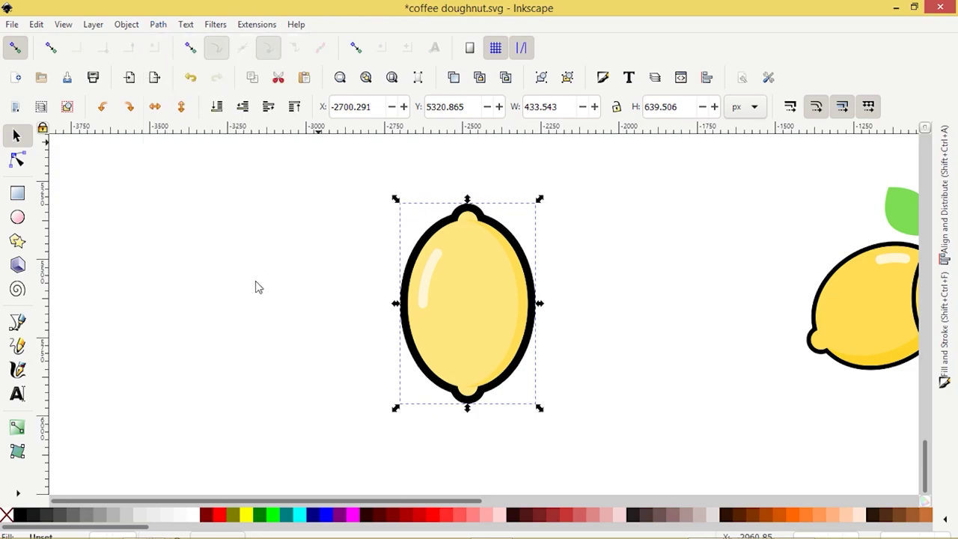
scroll(258, 288, down, 1)
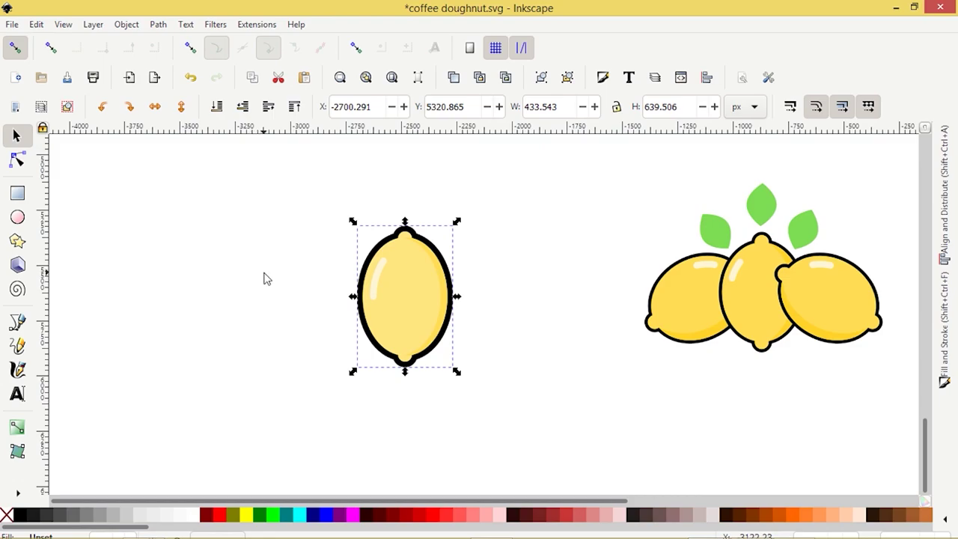
- Group the six lemon parts with Ctrl+G and rotate the group to lean right
drag(299, 196, 484, 394)
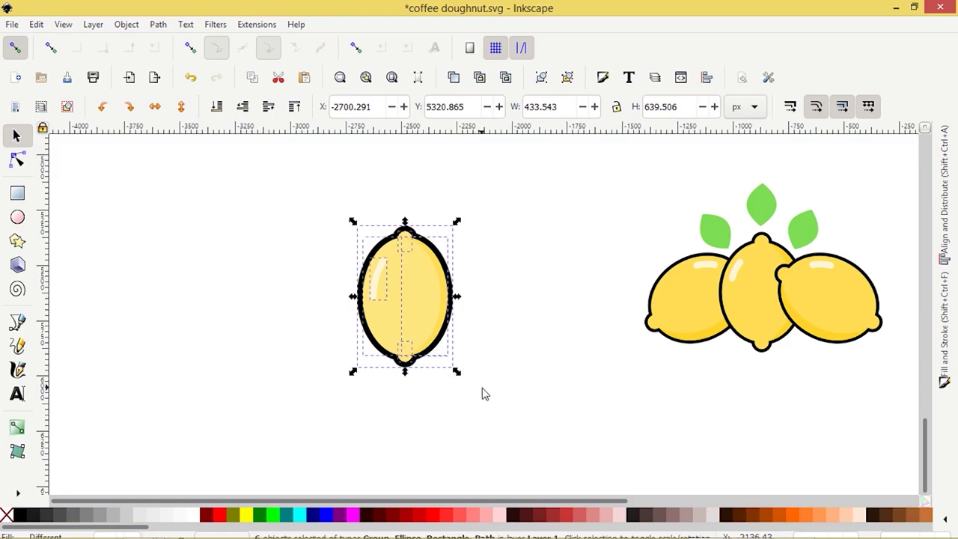
click(541, 78)
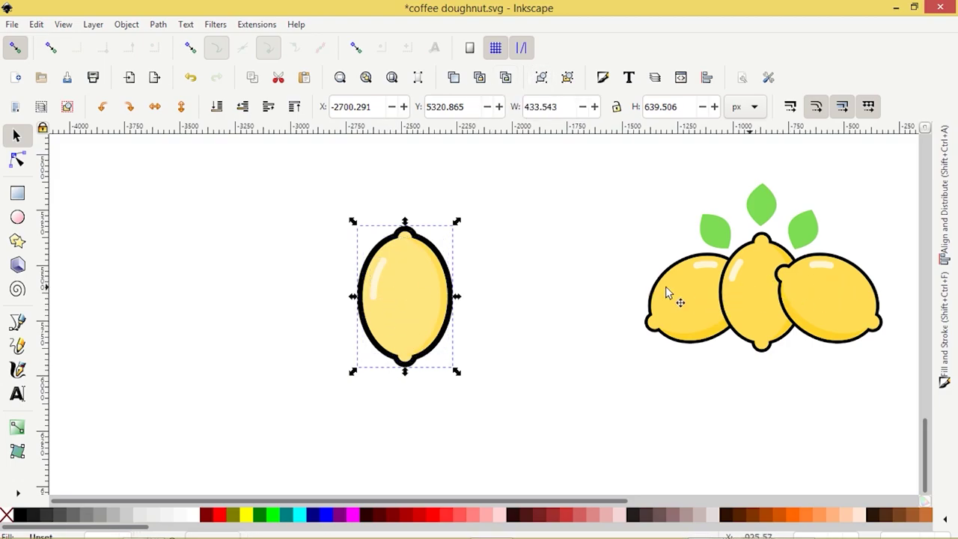
click(405, 287)
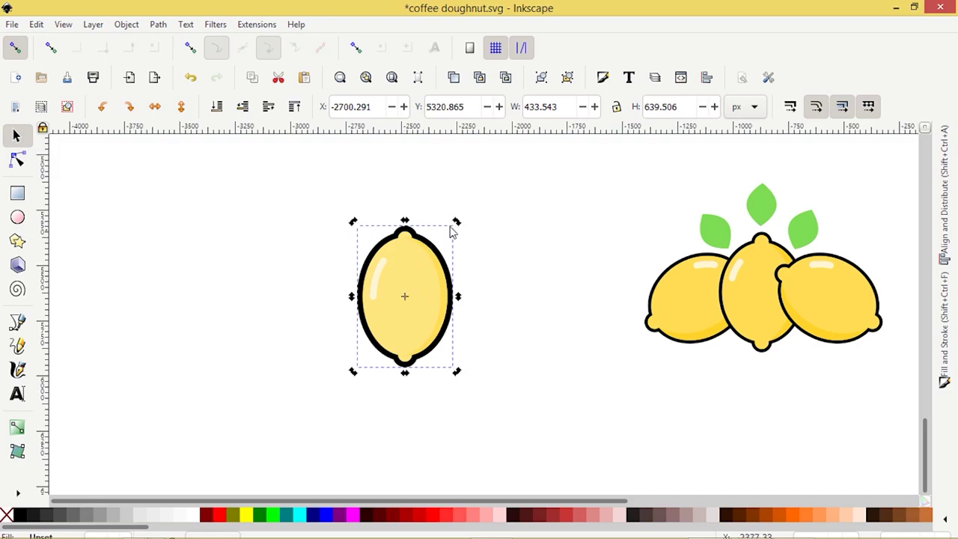
drag(456, 222, 516, 274)
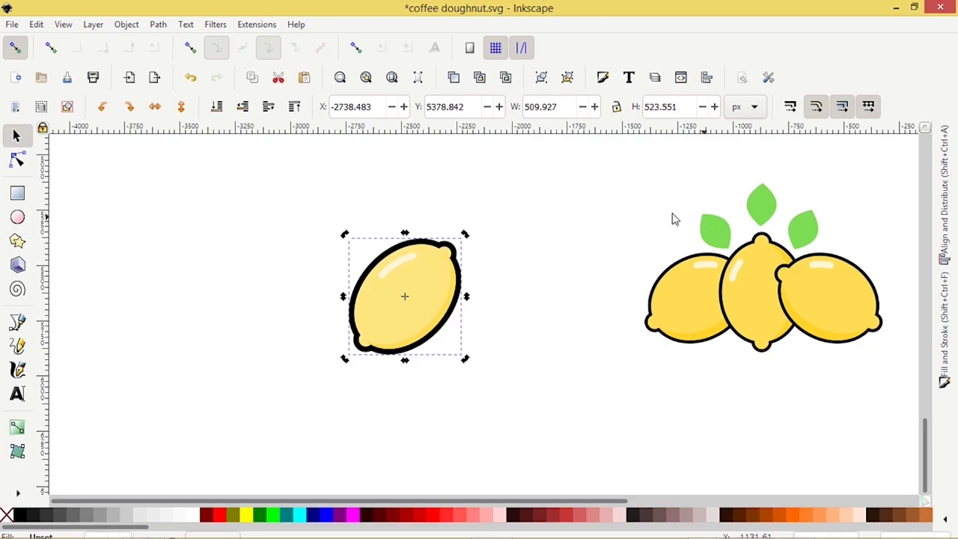
- Draw a perfect circle left of the lemon and shrink it slightly
click(17, 217)
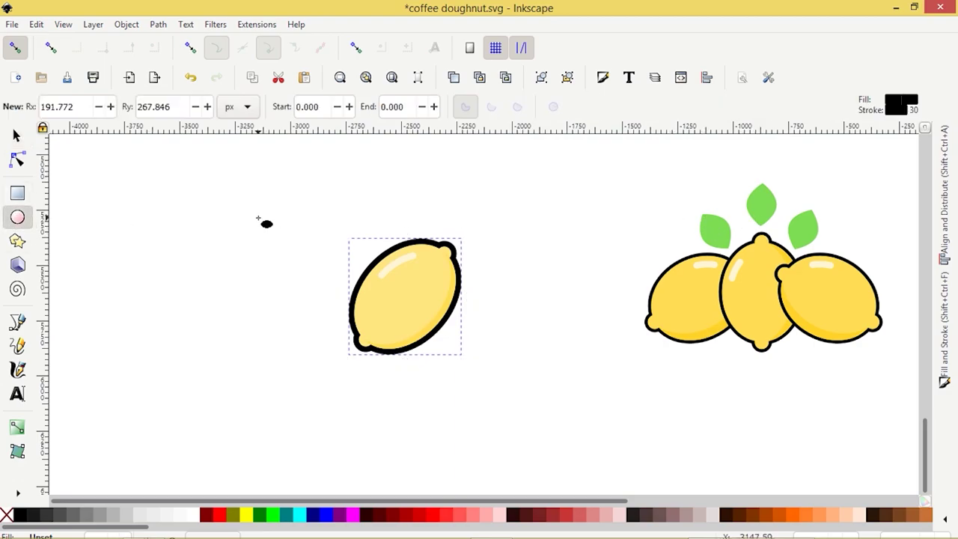
drag(257, 219, 288, 239)
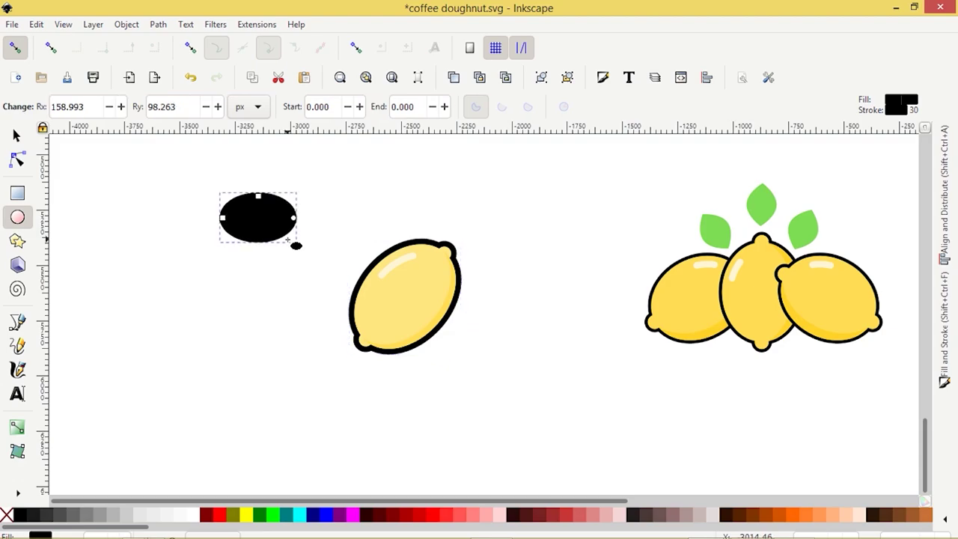
key(ctrl+z)
drag(250, 208, 282, 239)
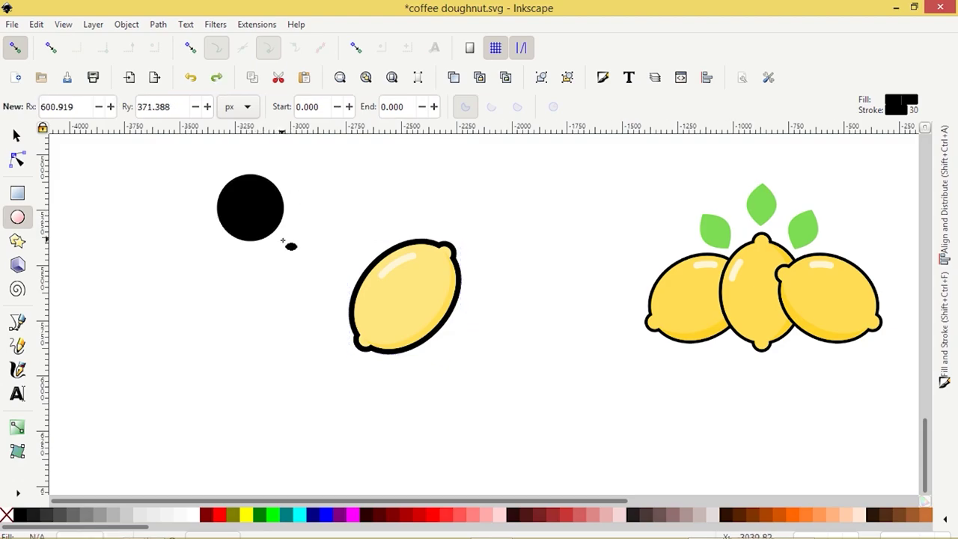
click(16, 135)
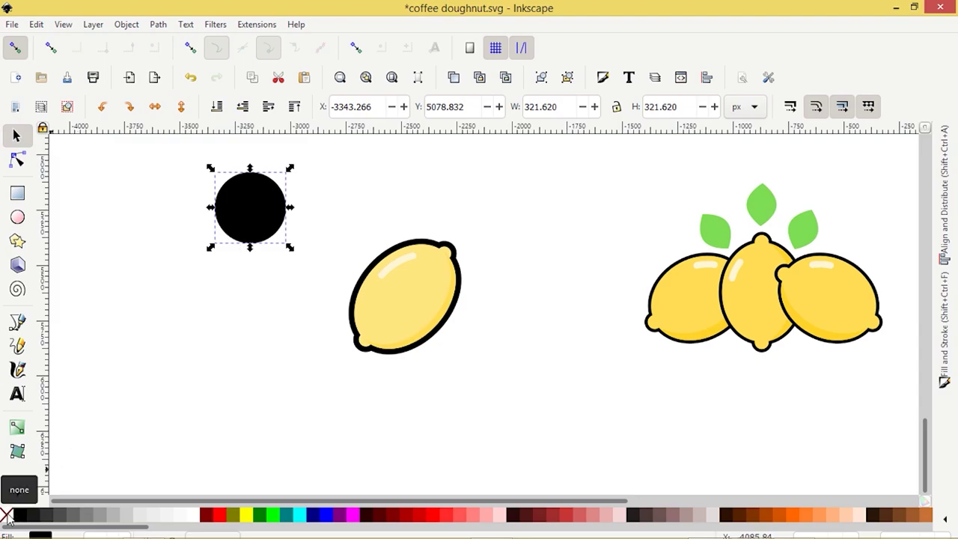
key(comma)
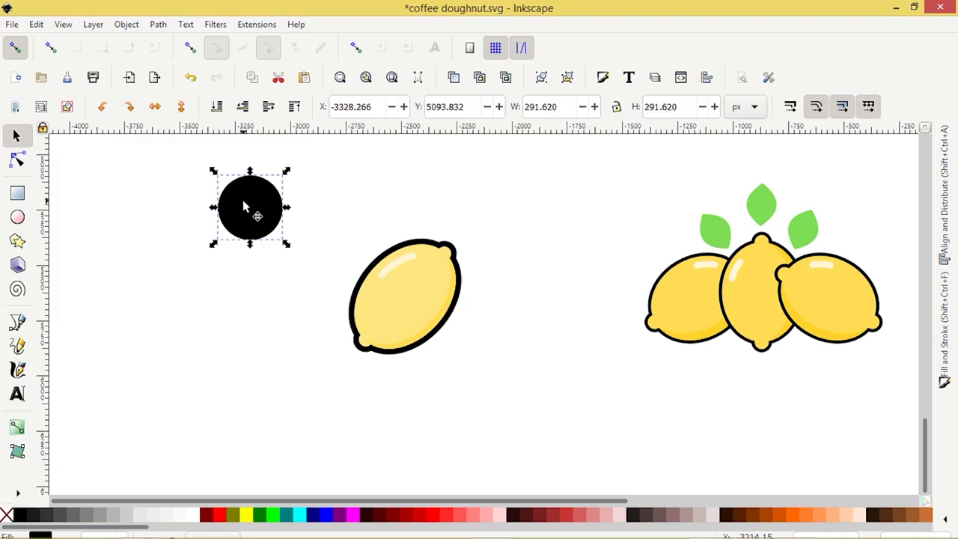
- Fill the circle with the leaf green sampled from a reference leaf
key(d)
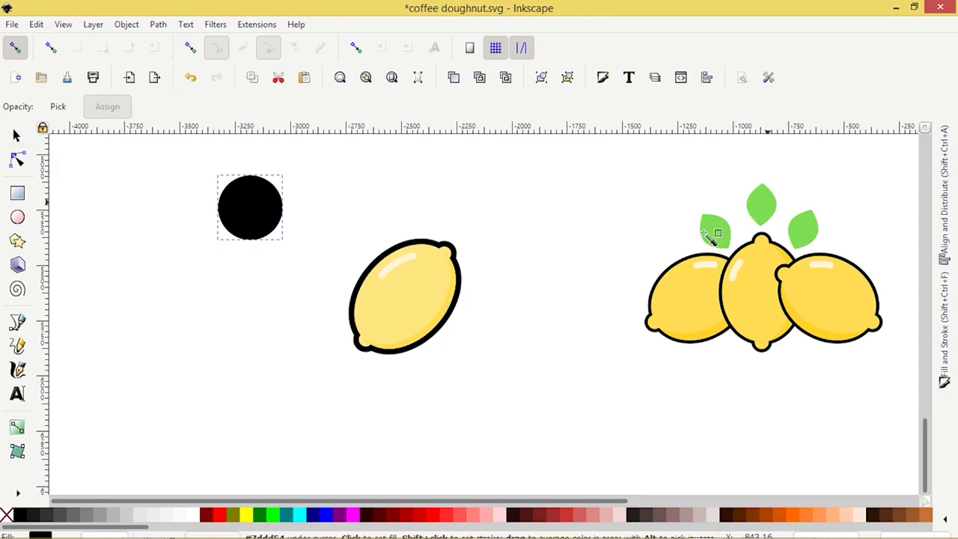
click(769, 207)
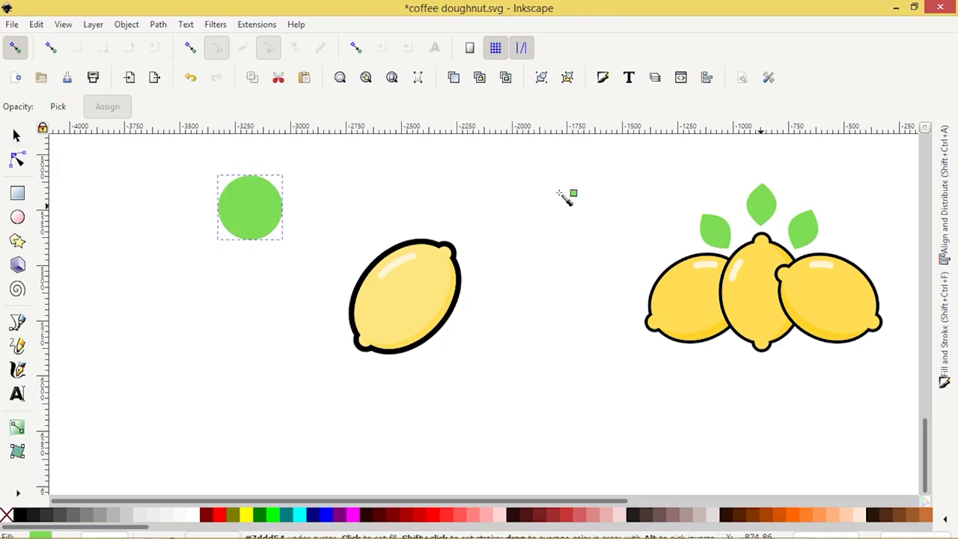
click(16, 135)
click(17, 159)
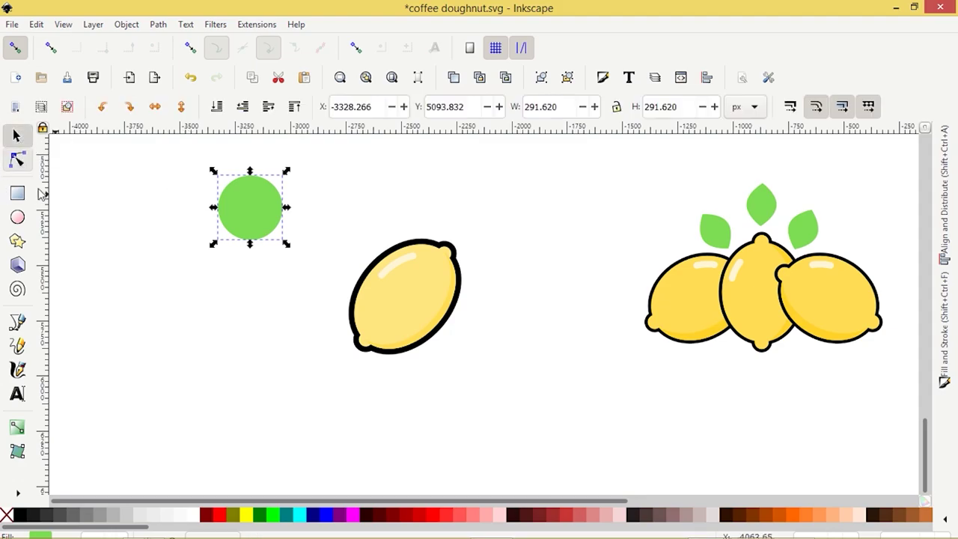
- Convert the green circle to a path and make all its nodes sharp corners
click(158, 26)
click(192, 42)
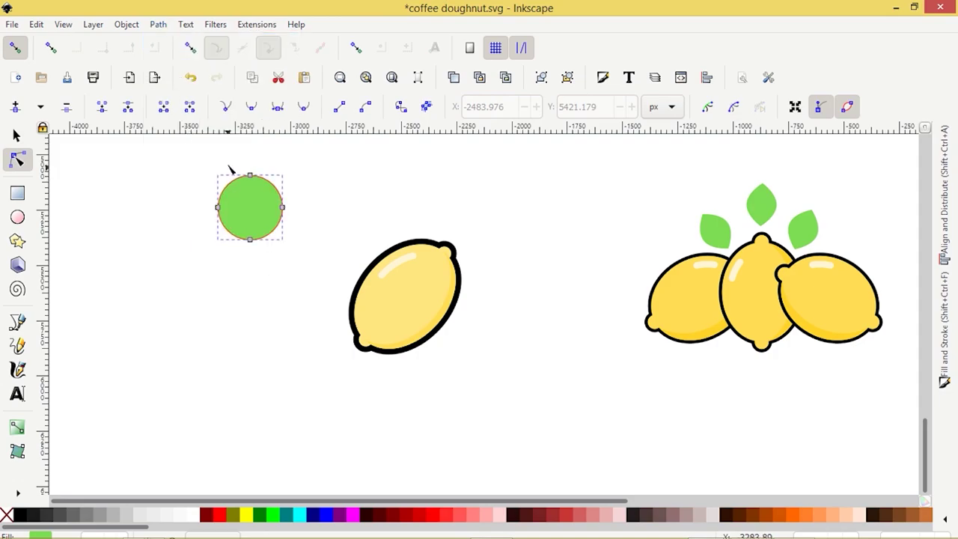
drag(249, 202, 265, 267)
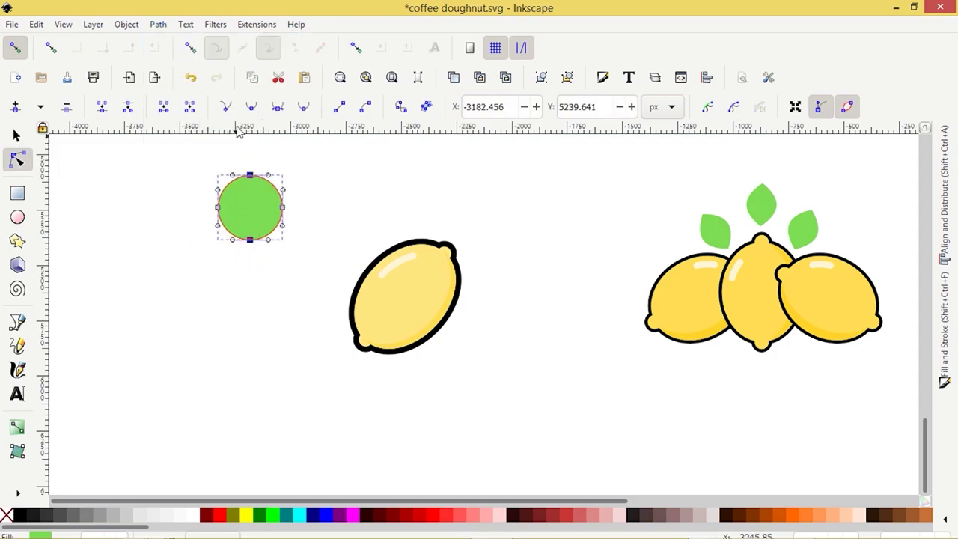
click(222, 107)
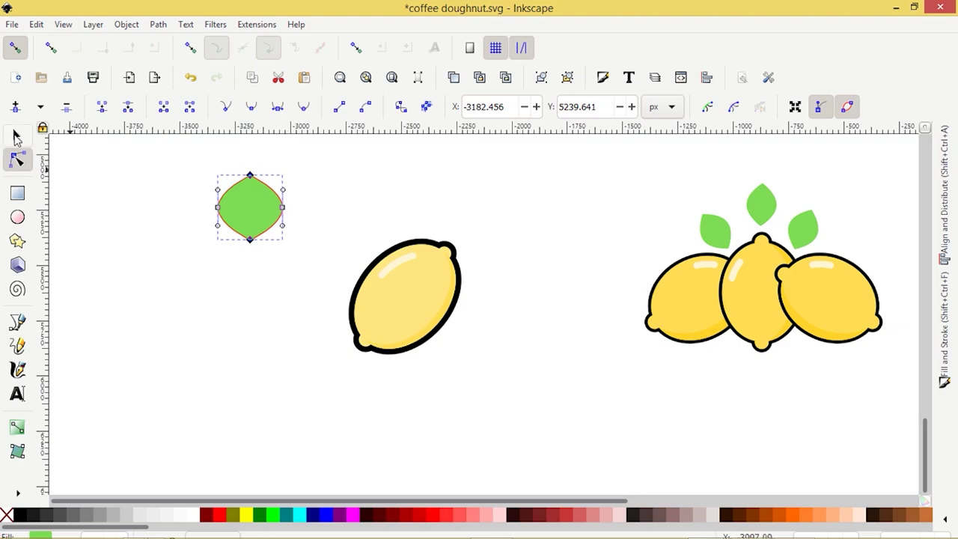
click(17, 135)
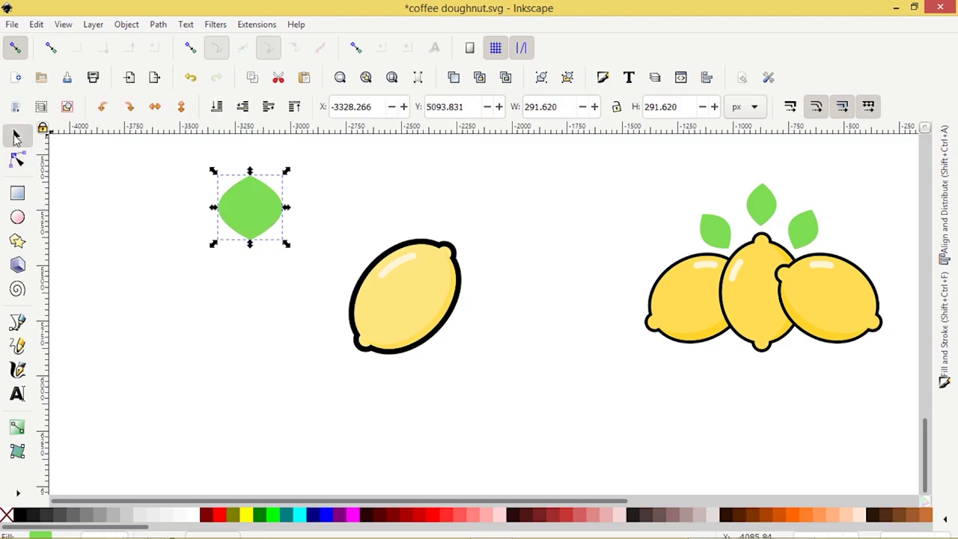
- Stretch the green shape taller, shrink it, move it above the lemon and tilt it
drag(250, 248, 252, 273)
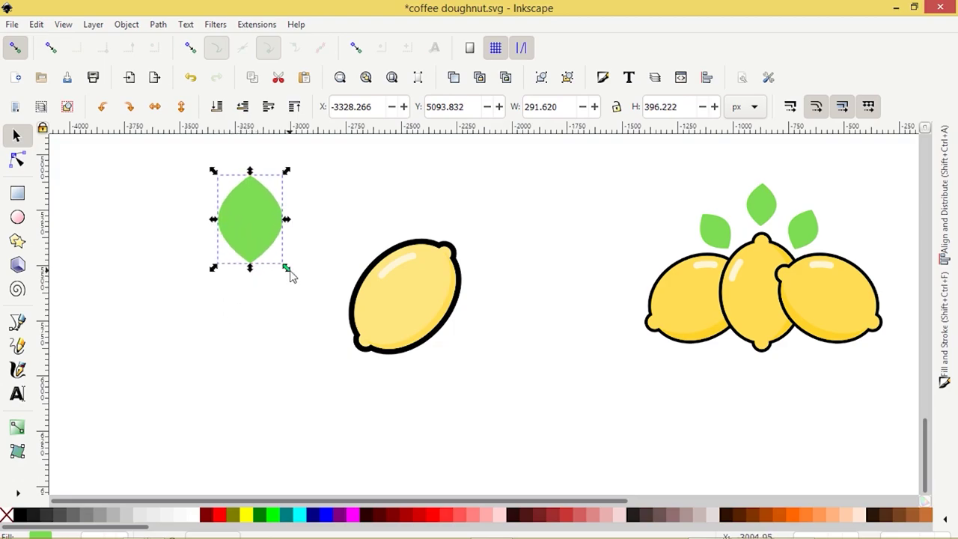
drag(286, 268, 273, 271)
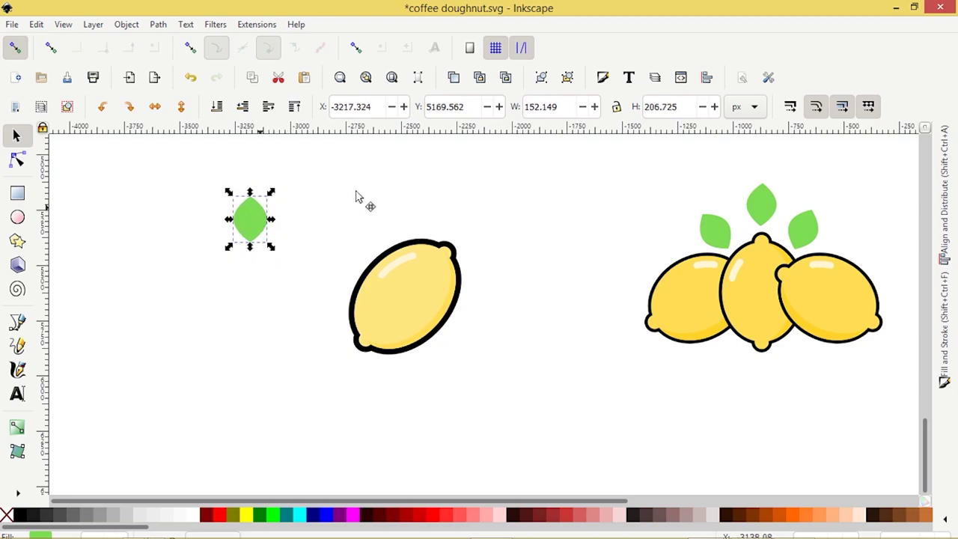
drag(253, 219, 439, 210)
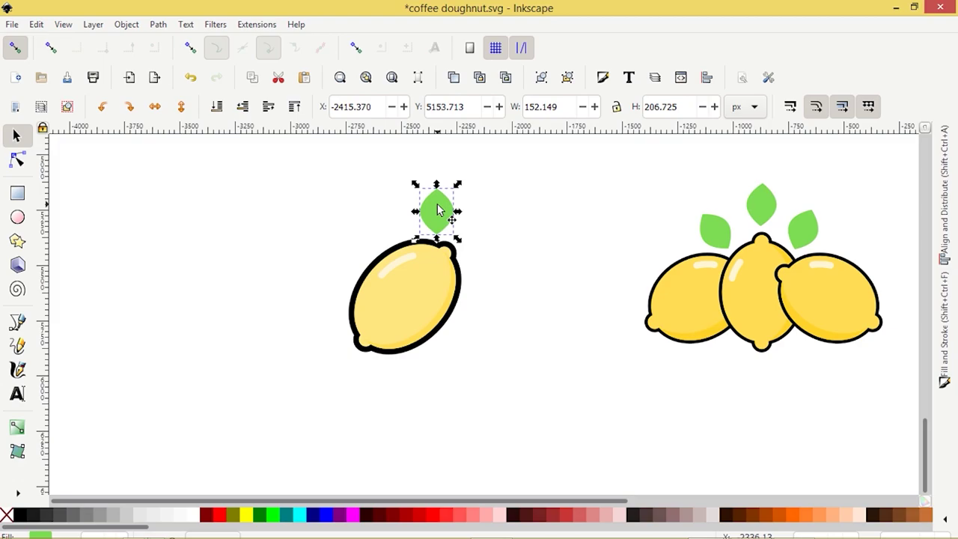
click(440, 210)
drag(457, 184, 491, 213)
- Duplicate the leaf with Ctrl+D and place the copy beside it
key(ctrl+d)
click(498, 348)
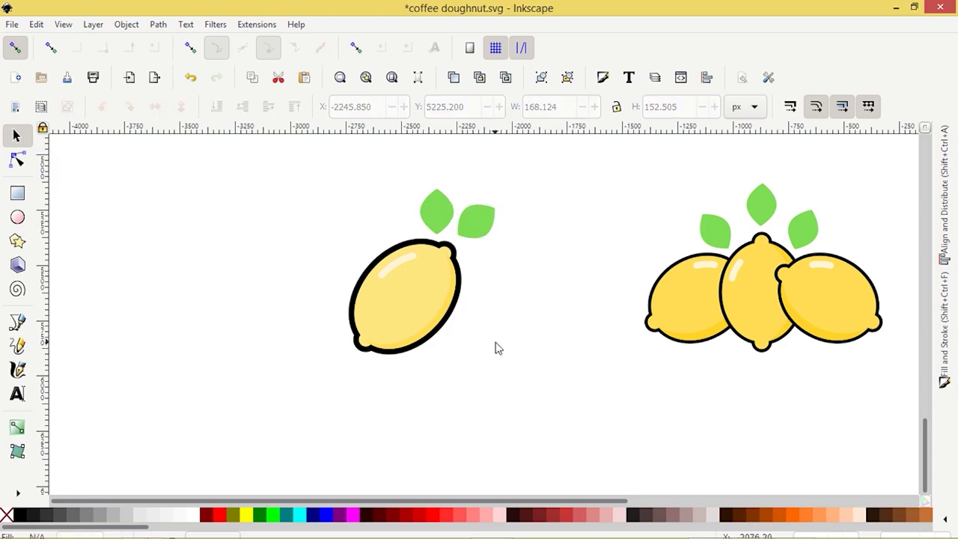
scroll(497, 348, up, 1)
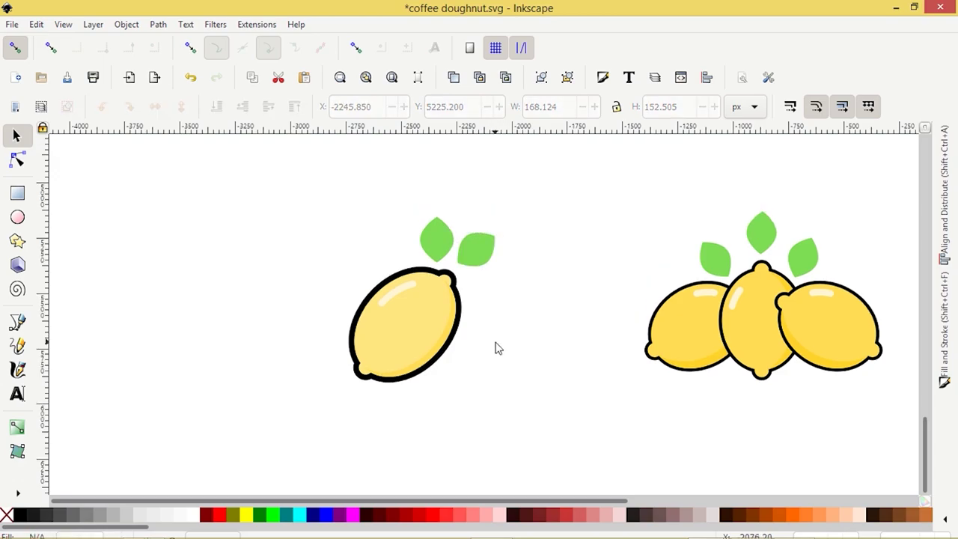